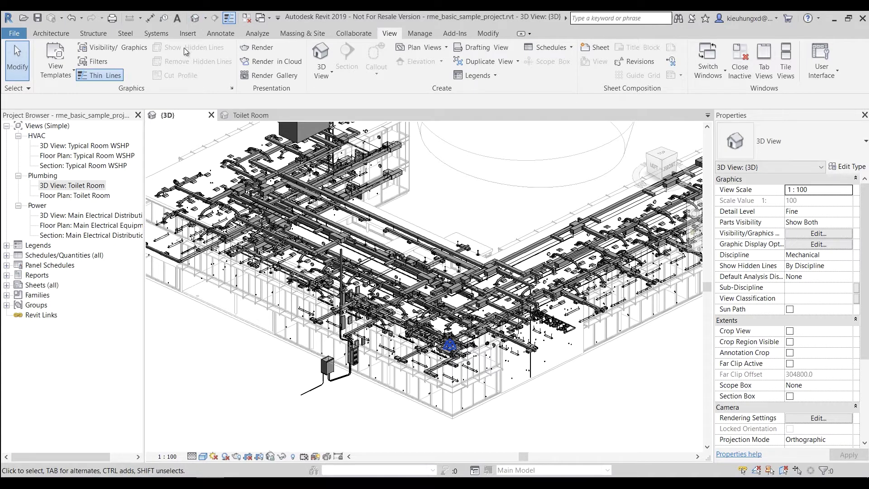
Browse the Systems, Steel and Architecture ribbon tabs, ending on Systems.
{"action": "left_click", "coordinate": [157, 33]}
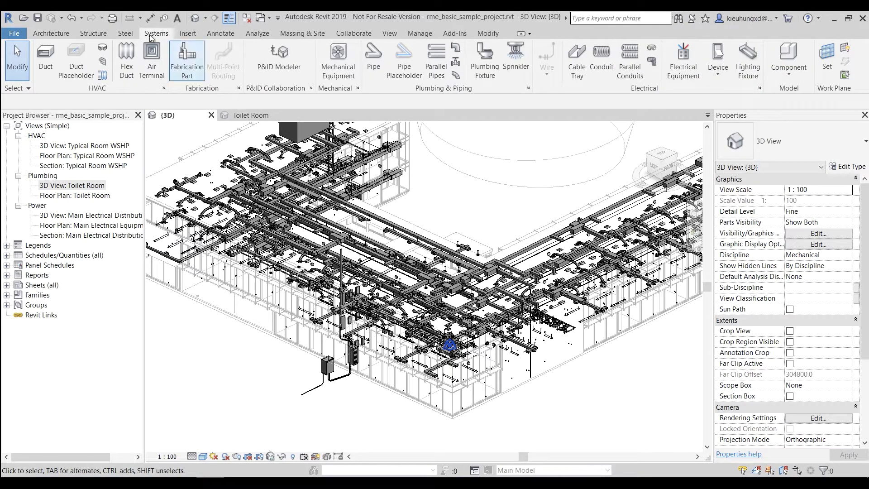
{"action": "left_click", "coordinate": [113, 34]}
{"action": "left_click", "coordinate": [51, 33]}
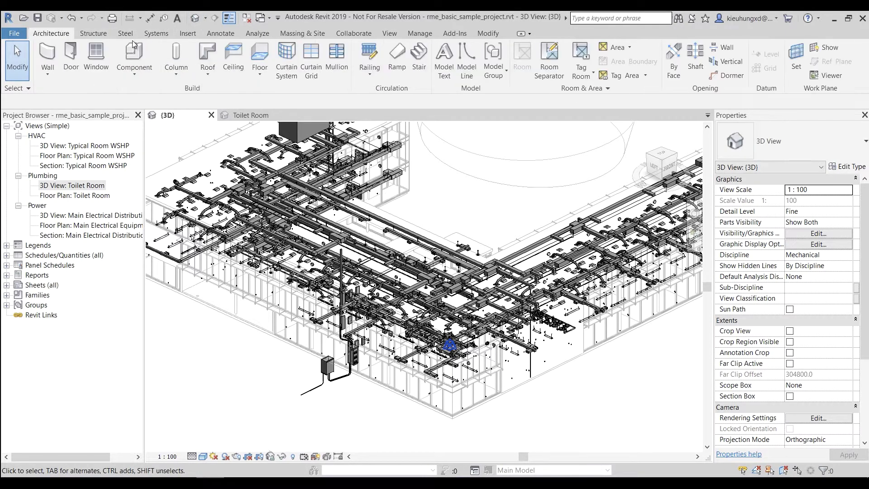
{"action": "left_click", "coordinate": [127, 34]}
{"action": "left_click", "coordinate": [161, 35]}
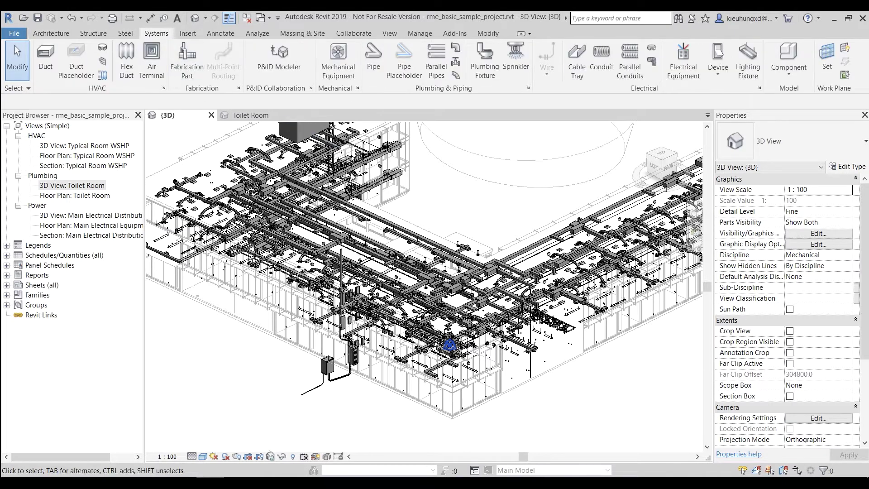
Select the 275 × 275 rectangular duct on Level 3 and browse the Annotate and Steel tabs.
{"action": "left_click", "coordinate": [355, 219]}
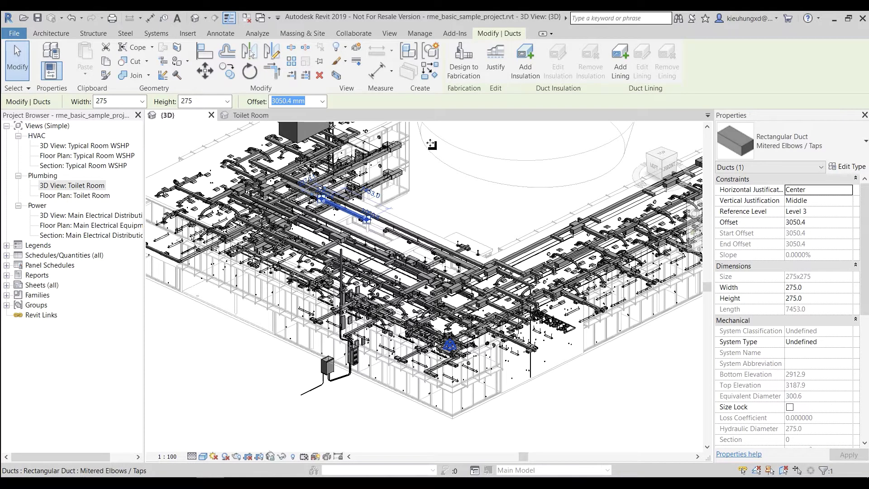
{"action": "left_click", "coordinate": [212, 35]}
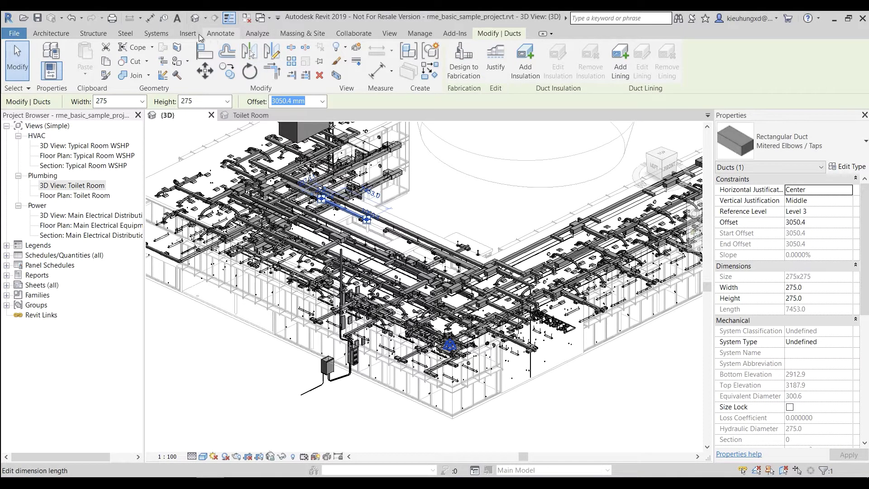
{"action": "left_click", "coordinate": [159, 34]}
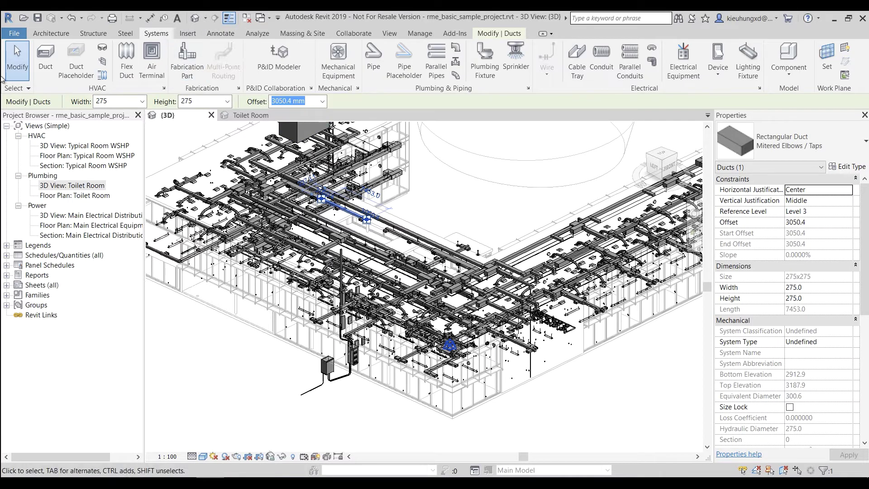
{"action": "left_click", "coordinate": [125, 34]}
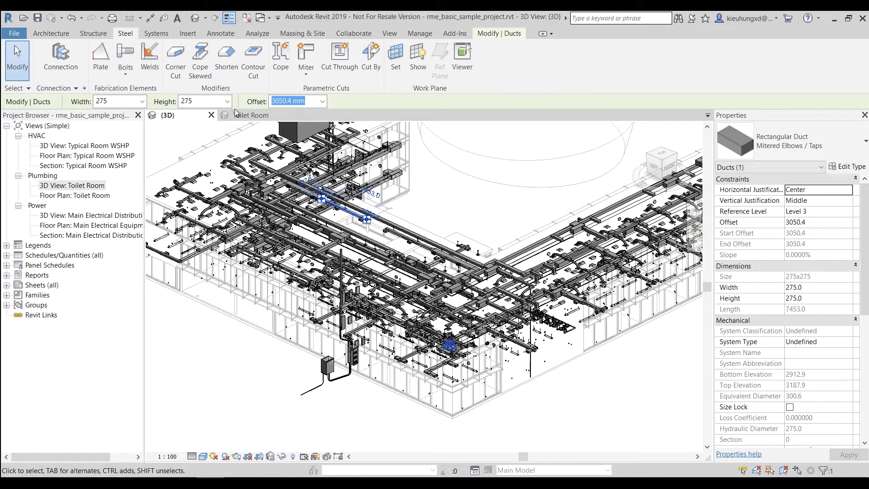
{"action": "left_click", "coordinate": [156, 34]}
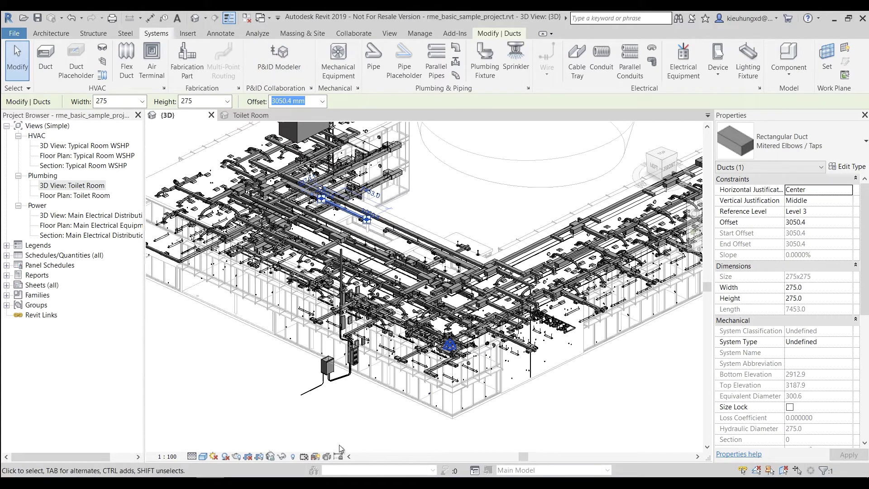
{"action": "left_click", "coordinate": [281, 456]}
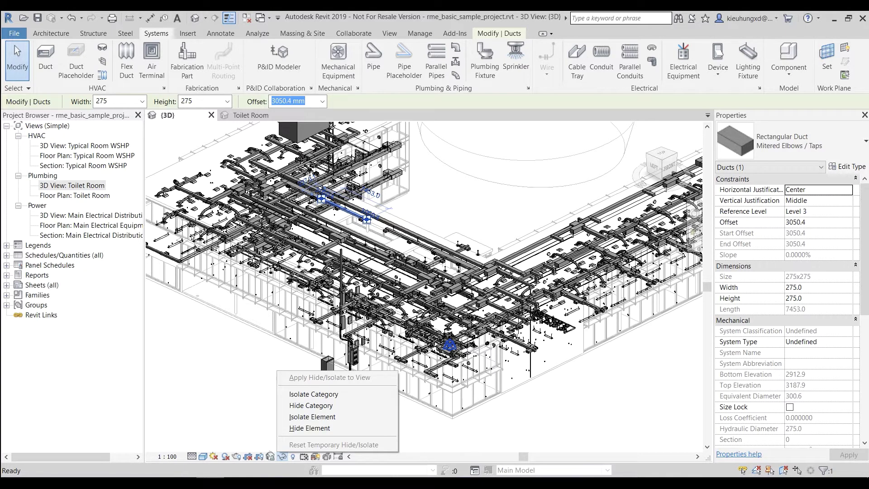
{"action": "key", "text": "Escape"}
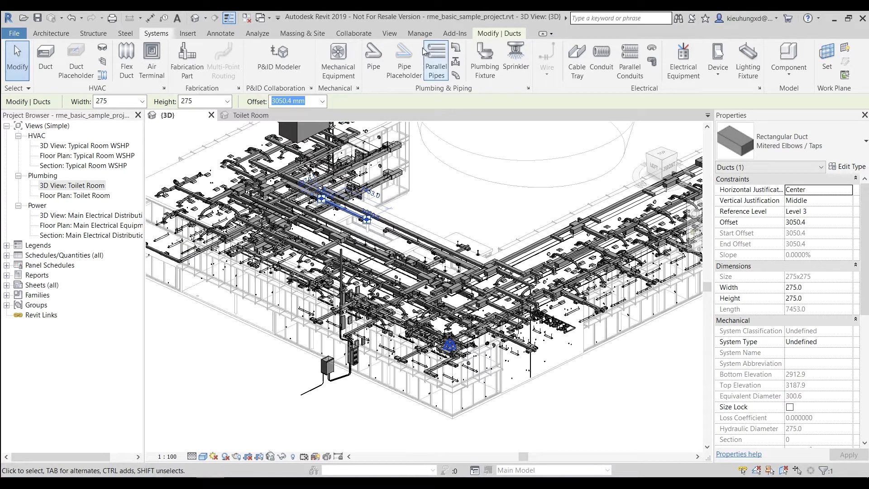
Find Keyboard Shortcuts under View > User Interface and close it unchanged.
{"action": "left_click", "coordinate": [391, 34]}
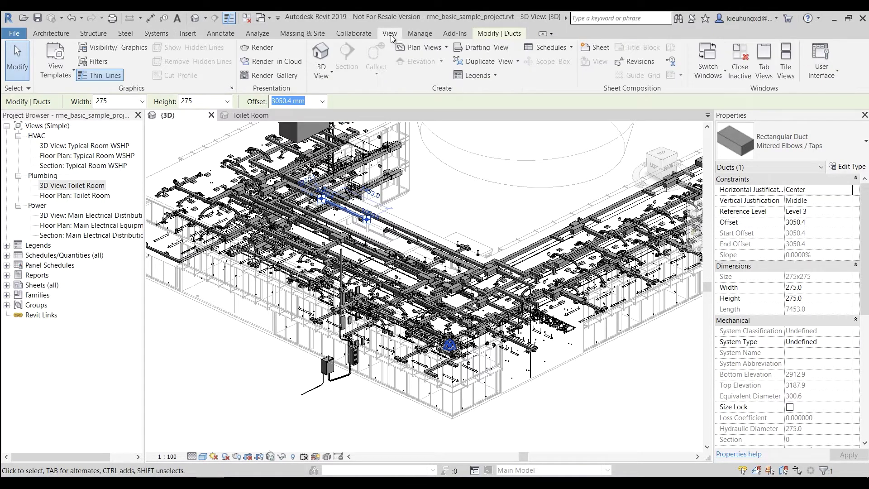
{"action": "left_click", "coordinate": [827, 78]}
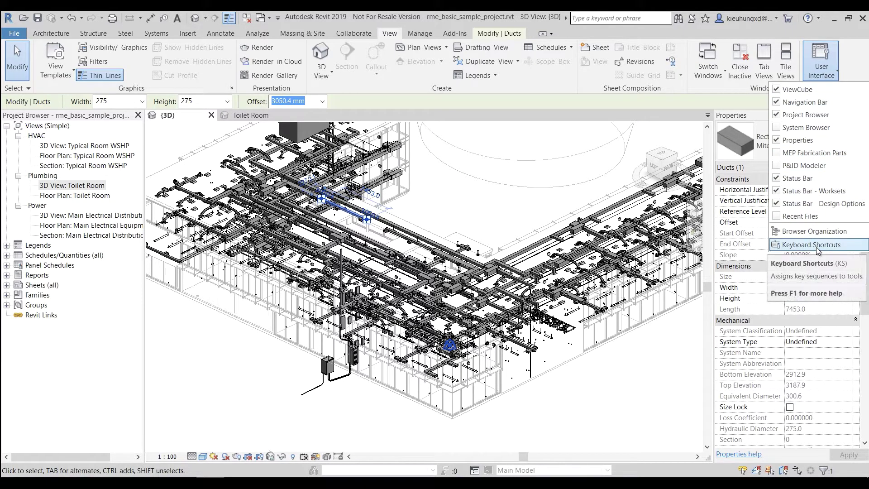
{"action": "mouse_move", "coordinate": [812, 245]}
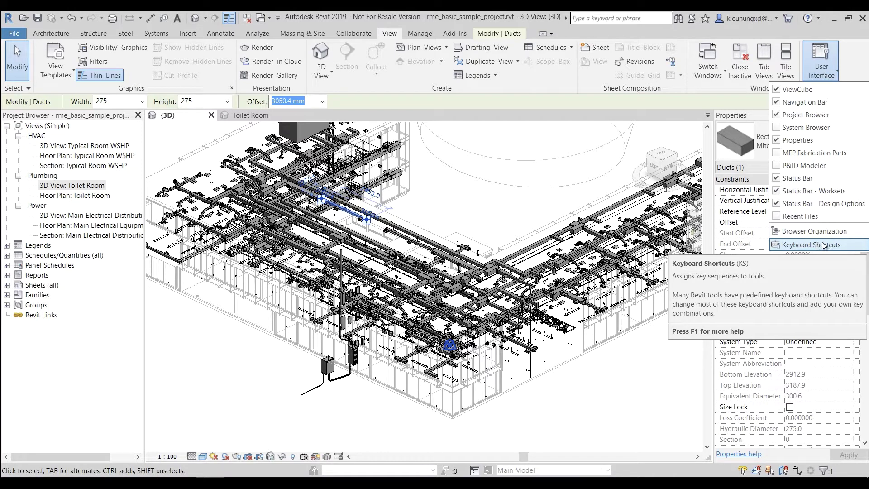
{"action": "left_click", "coordinate": [827, 246]}
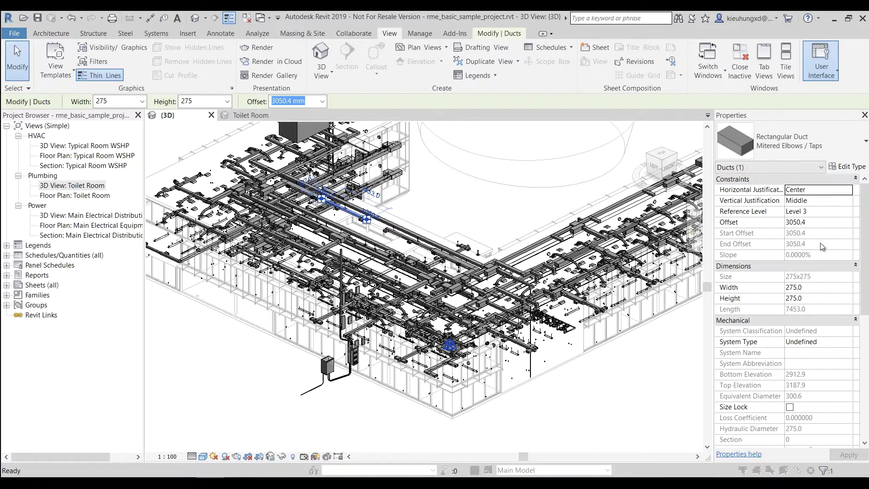
{"action": "left_click", "coordinate": [523, 91]}
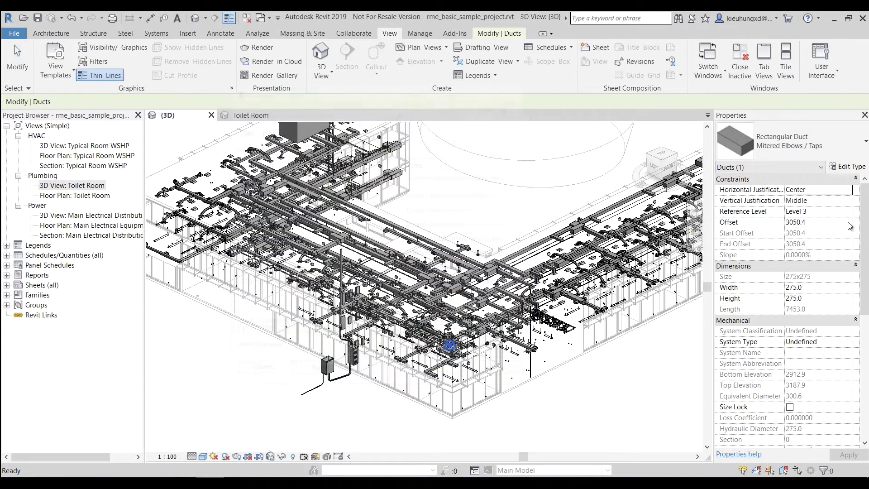
Deselect the duct, then reopen and close Keyboard Shortcuts without changes.
{"action": "key", "text": "Escape"}
{"action": "left_click", "coordinate": [821, 68]}
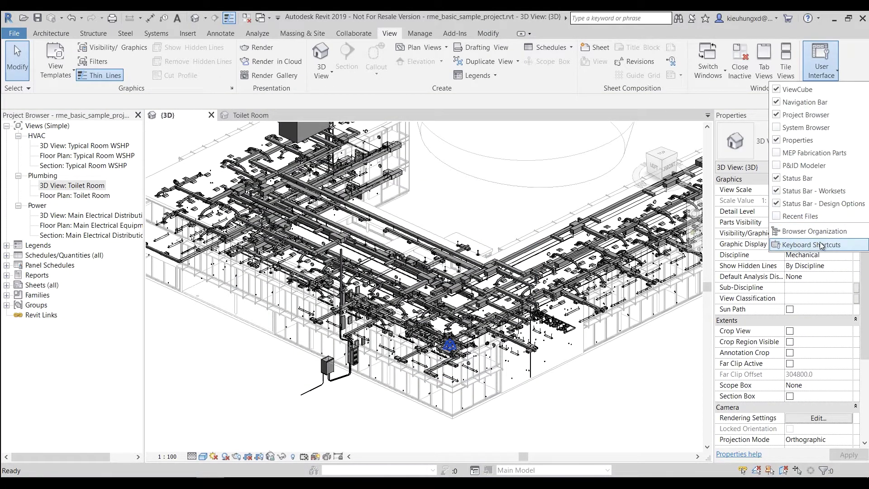
{"action": "left_click", "coordinate": [827, 245]}
{"action": "left_click", "coordinate": [522, 91]}
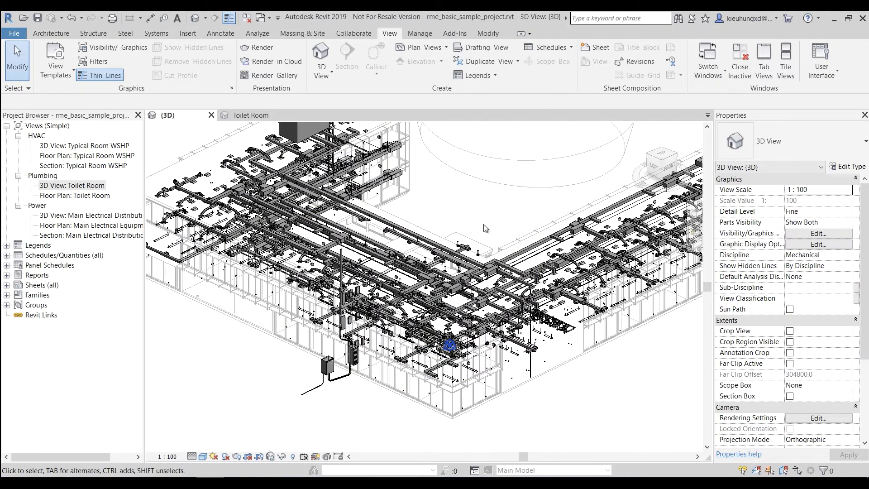
{"action": "key", "text": "k"}
{"action": "key", "text": "s"}
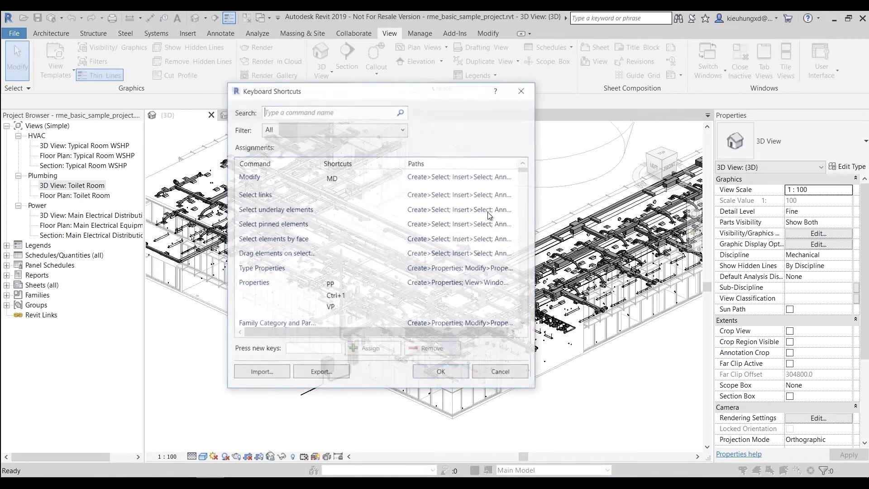
{"action": "left_click_drag", "start_coordinate": [449, 93], "coordinate": [541, 88]}
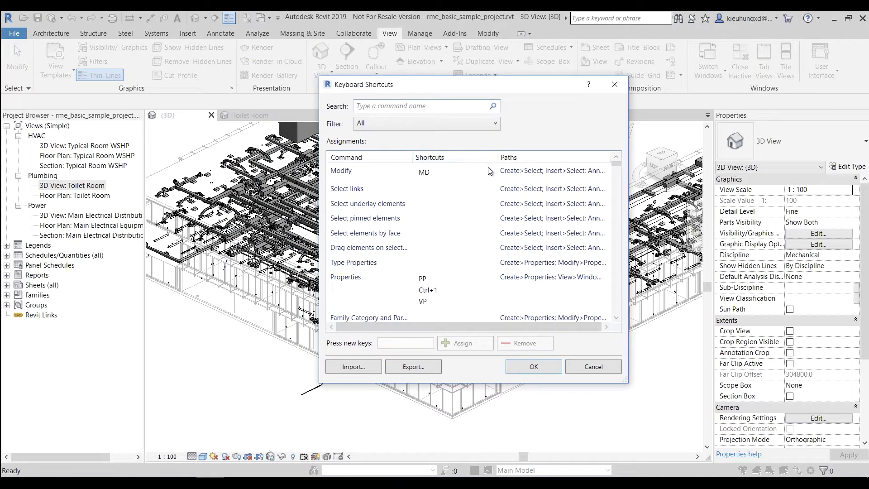
{"action": "left_click", "coordinate": [486, 126]}
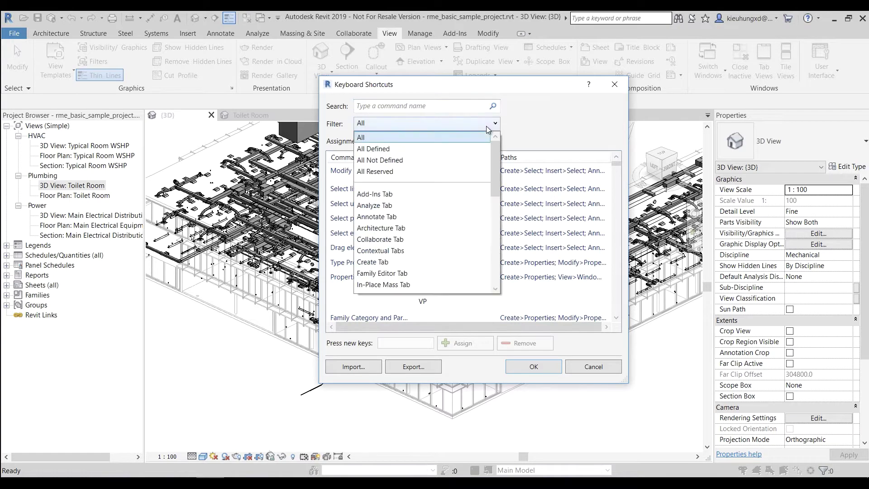
{"action": "left_click", "coordinate": [587, 119]}
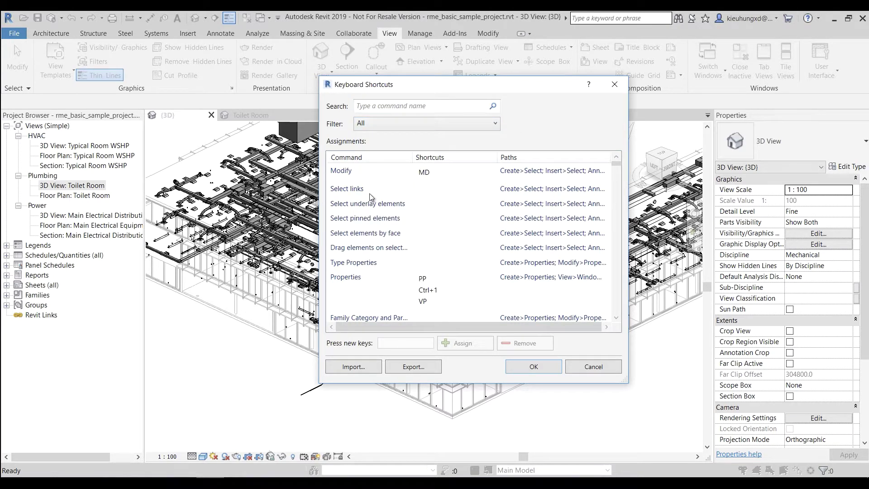
{"action": "scroll", "coordinate": [474, 253], "scroll_direction": "down", "scroll_amount": 5}
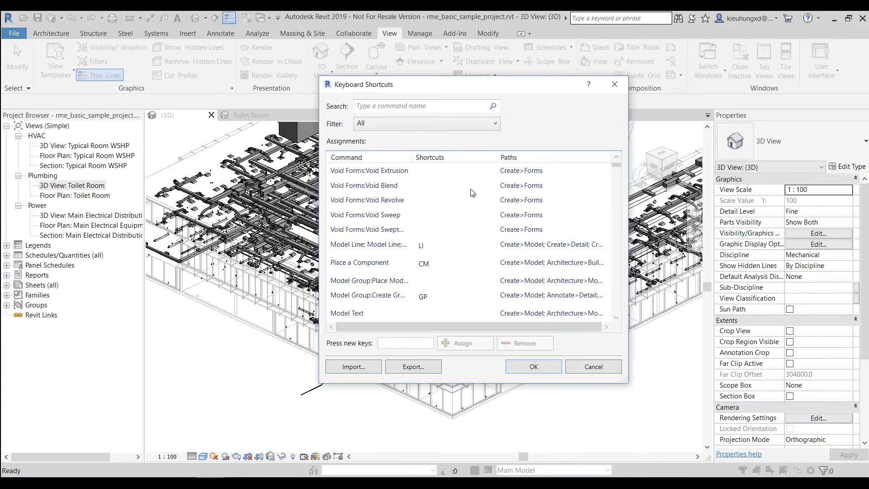
{"action": "scroll", "coordinate": [474, 251], "scroll_direction": "down", "scroll_amount": 5}
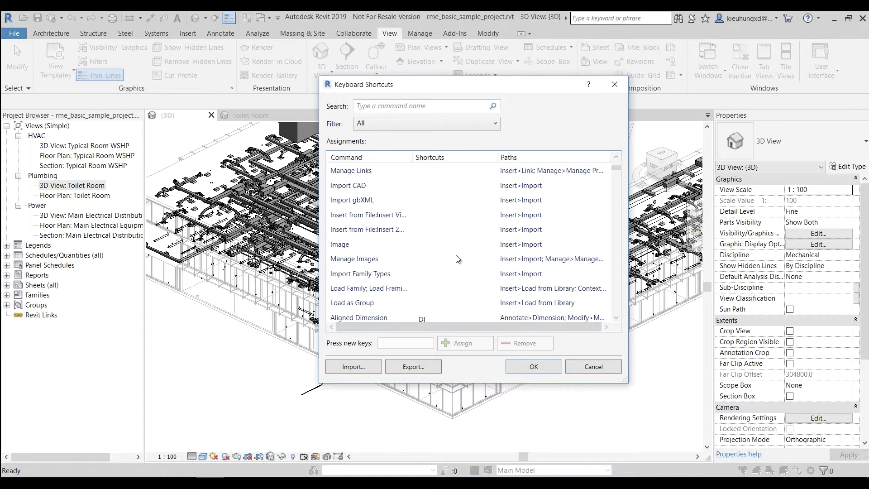
{"action": "scroll", "coordinate": [456, 258], "scroll_direction": "down", "scroll_amount": 5}
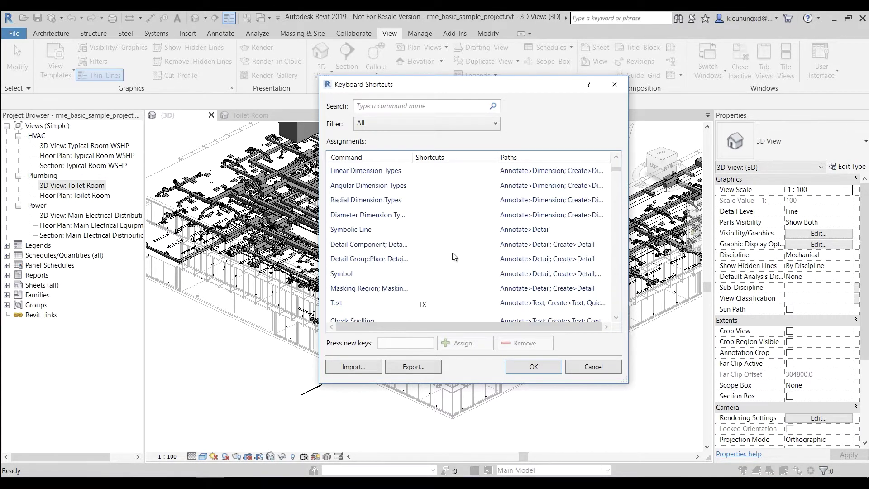
{"action": "scroll", "coordinate": [456, 253], "scroll_direction": "up", "scroll_amount": 10}
{"action": "scroll", "coordinate": [456, 254], "scroll_direction": "up", "scroll_amount": 5}
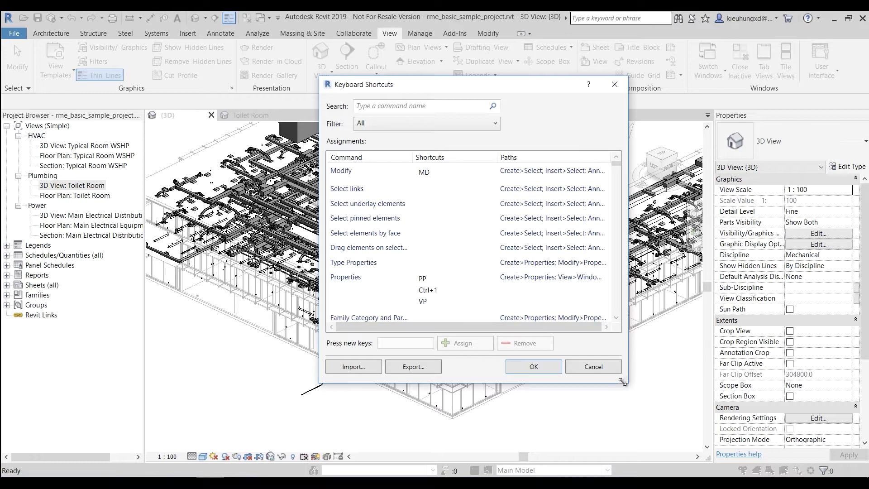
{"action": "left_click_drag", "start_coordinate": [623, 383], "coordinate": [656, 418]}
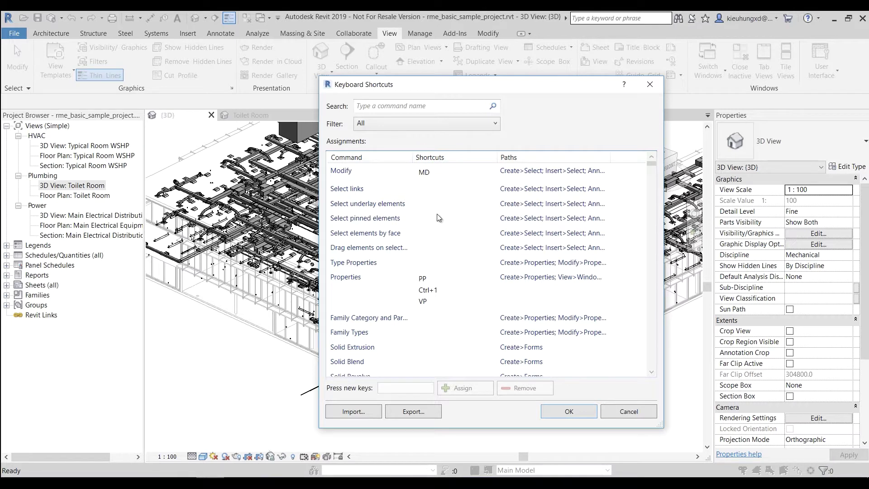
{"action": "scroll", "coordinate": [439, 222], "scroll_direction": "down", "scroll_amount": 5}
{"action": "scroll", "coordinate": [443, 225], "scroll_direction": "down", "scroll_amount": 5}
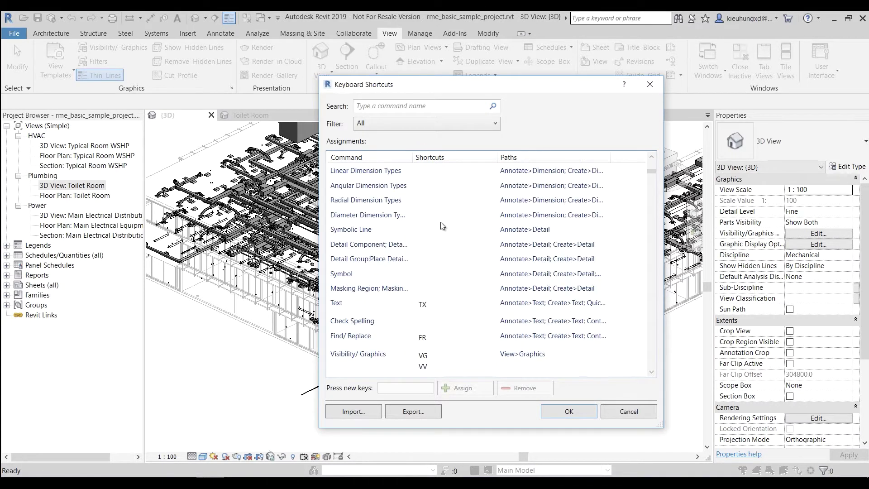
{"action": "scroll", "coordinate": [427, 224], "scroll_direction": "down", "scroll_amount": 5}
{"action": "scroll", "coordinate": [452, 261], "scroll_direction": "up", "scroll_amount": 5}
{"action": "scroll", "coordinate": [419, 344], "scroll_direction": "down", "scroll_amount": 5}
{"action": "scroll", "coordinate": [425, 284], "scroll_direction": "down", "scroll_amount": 3}
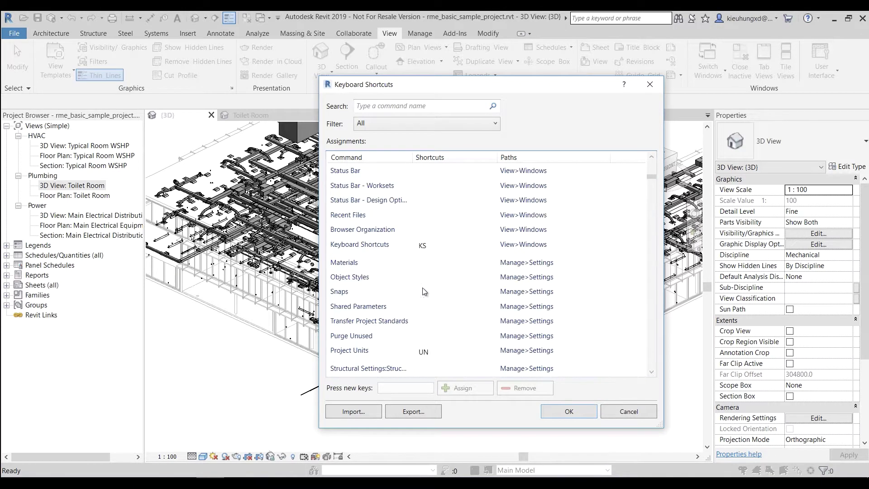
{"action": "scroll", "coordinate": [439, 329], "scroll_direction": "down", "scroll_amount": 5}
{"action": "scroll", "coordinate": [469, 244], "scroll_direction": "up", "scroll_amount": 5}
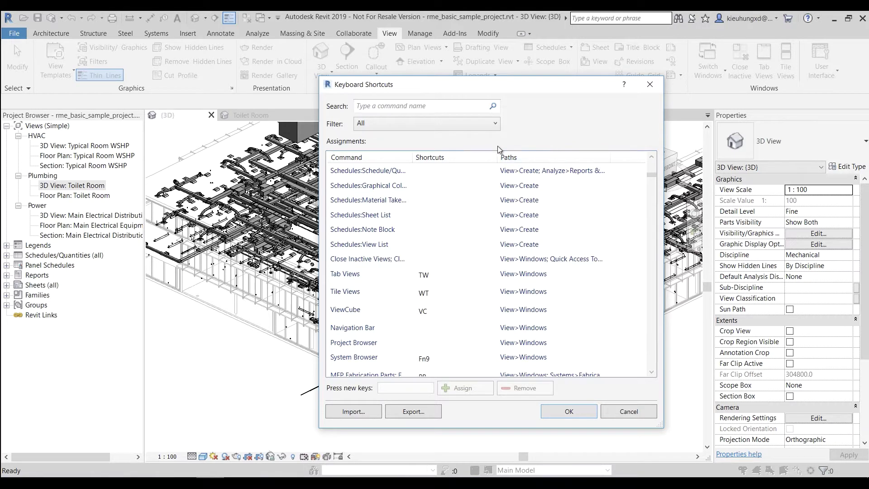
Filter the shortcut list by 'vis' and select Visibility/Graphics, showing its VG and VV shortcuts.
{"action": "left_click_drag", "start_coordinate": [542, 86], "coordinate": [619, 76]}
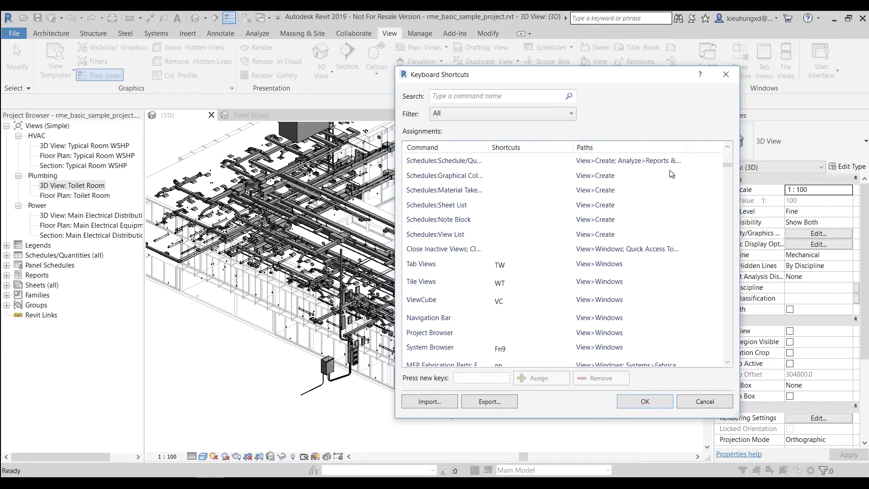
{"action": "scroll", "coordinate": [606, 285], "scroll_direction": "down", "scroll_amount": 5}
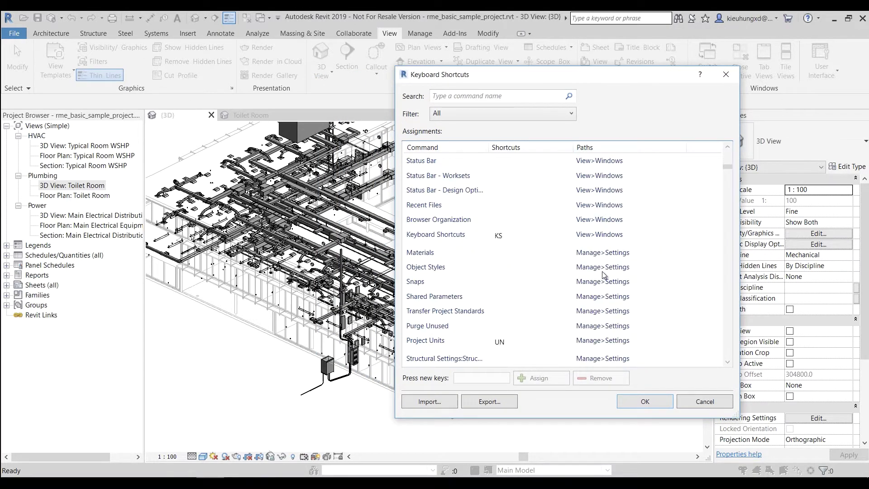
{"action": "scroll", "coordinate": [605, 276], "scroll_direction": "down", "scroll_amount": 5}
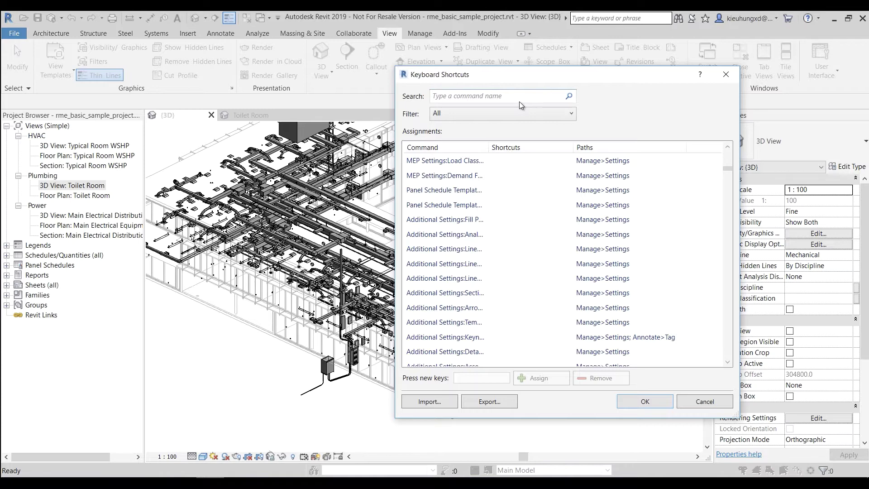
{"action": "type", "text": "vi"}
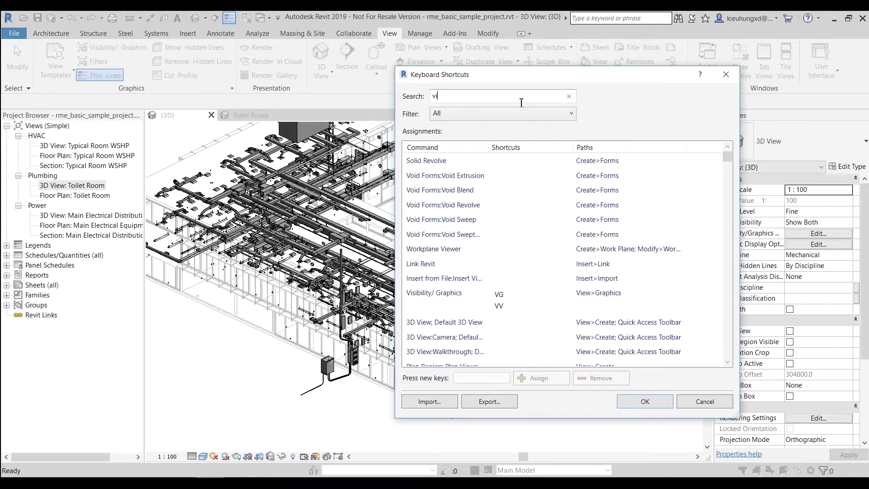
{"action": "type", "text": "si"}
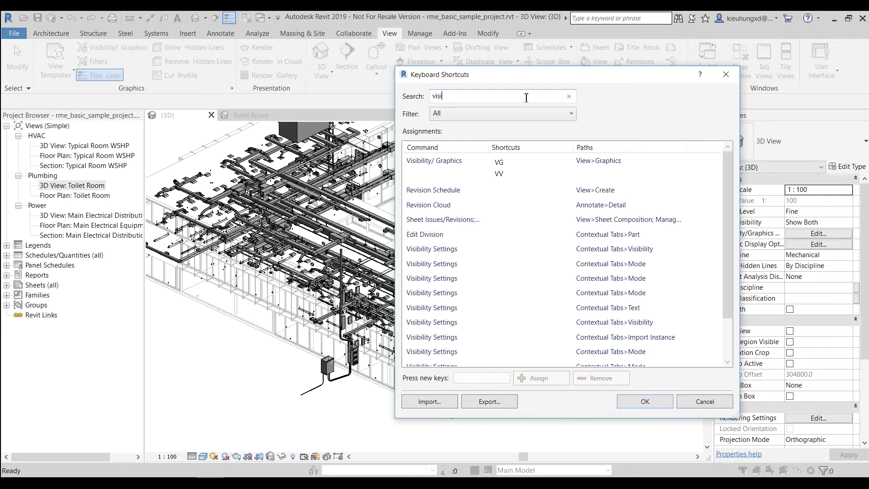
{"action": "left_click", "coordinate": [447, 164]}
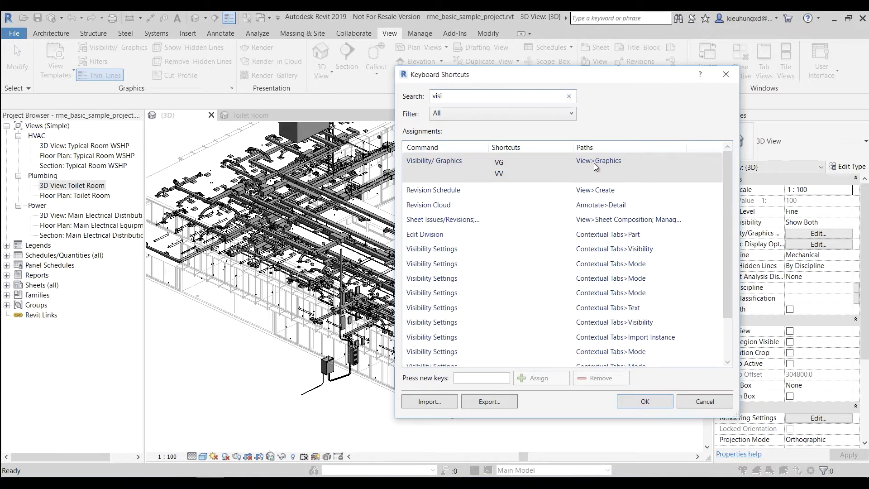
Clear the 'vis' search and close the Keyboard Shortcuts dialog without changes.
{"action": "key", "text": "Escape"}
{"action": "left_click", "coordinate": [726, 74]}
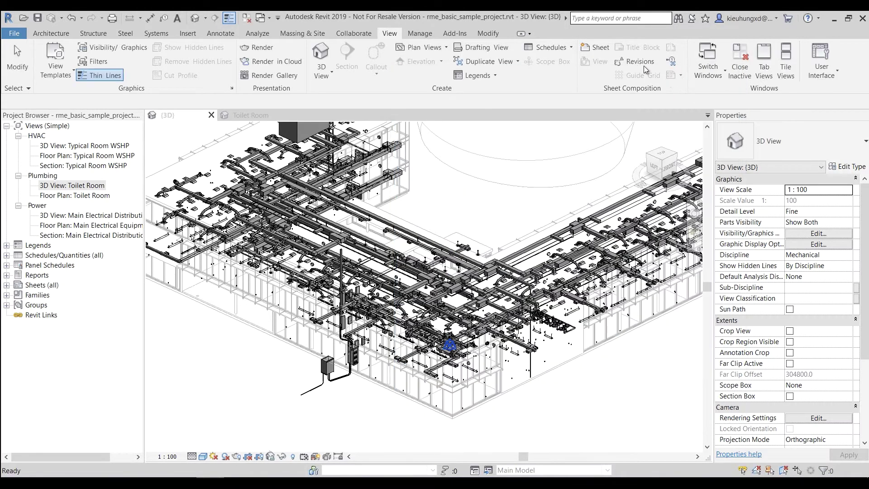
{"action": "left_click", "coordinate": [358, 34]}
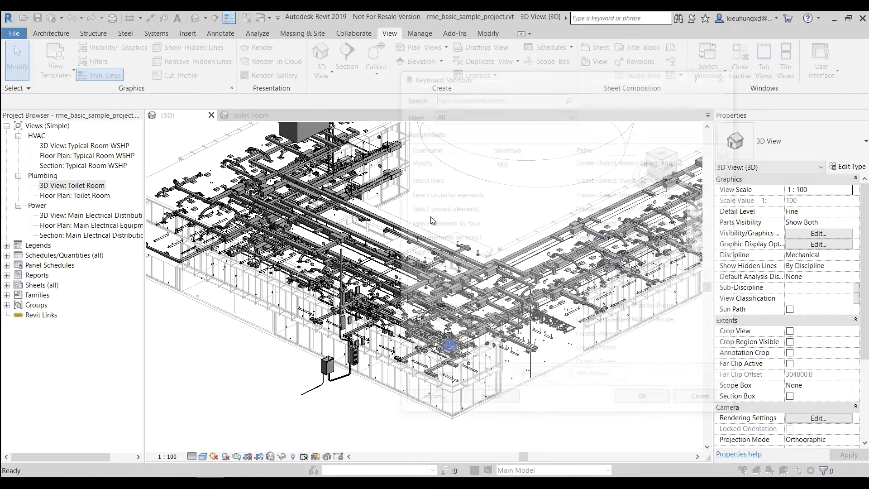
Reopen Keyboard Shortcuts with KS and locate the ViewCube command in the list.
{"action": "key", "text": "k"}
{"action": "key", "text": "s"}
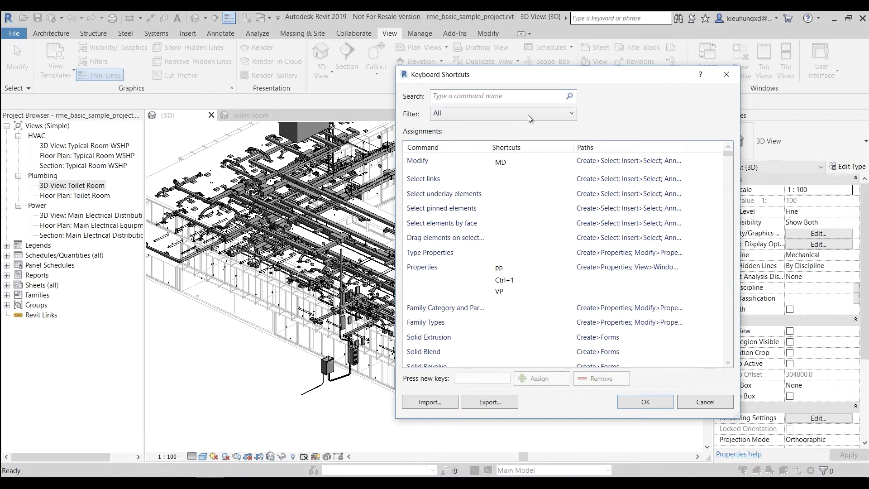
{"action": "scroll", "coordinate": [549, 213], "scroll_direction": "down", "scroll_amount": 5}
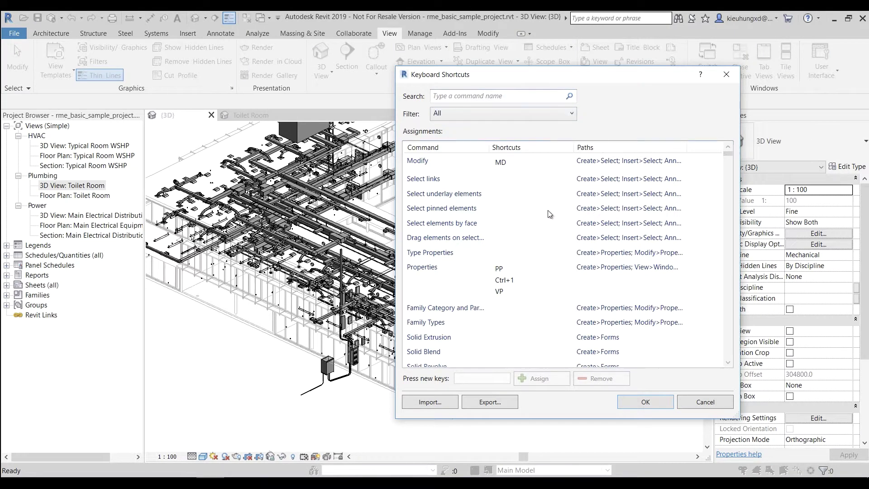
{"action": "scroll", "coordinate": [520, 307], "scroll_direction": "down", "scroll_amount": 5}
{"action": "scroll", "coordinate": [520, 295], "scroll_direction": "down", "scroll_amount": 5}
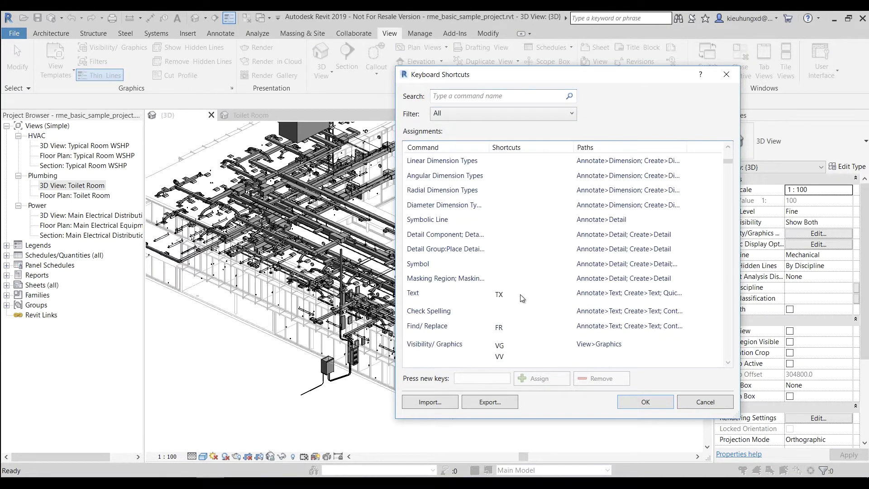
{"action": "scroll", "coordinate": [523, 289], "scroll_direction": "down", "scroll_amount": 5}
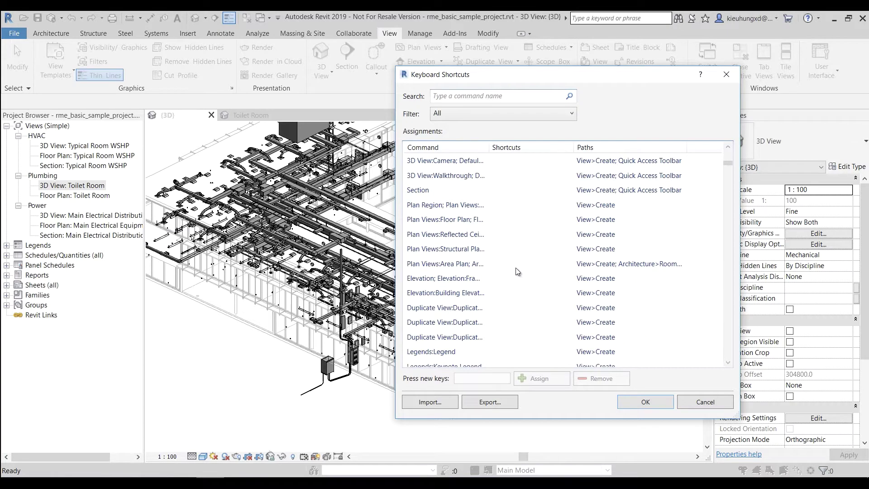
{"action": "scroll", "coordinate": [518, 274], "scroll_direction": "down", "scroll_amount": 5}
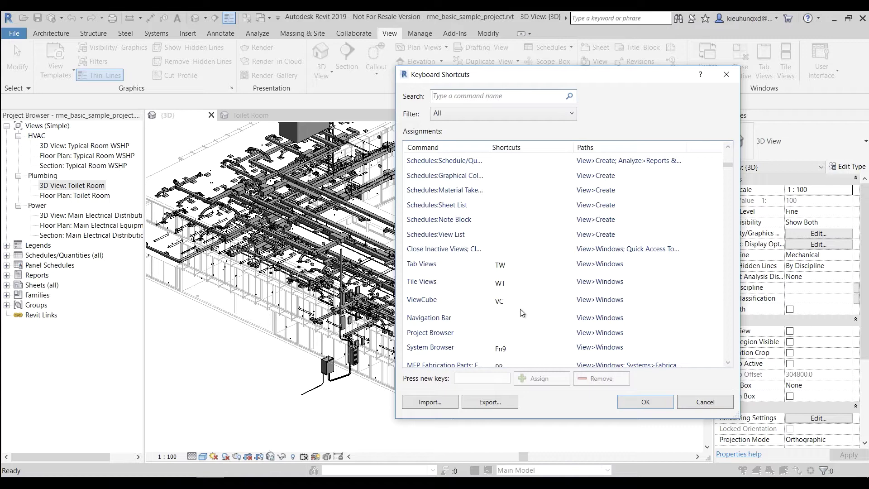
{"action": "scroll", "coordinate": [513, 273], "scroll_direction": "down", "scroll_amount": 5}
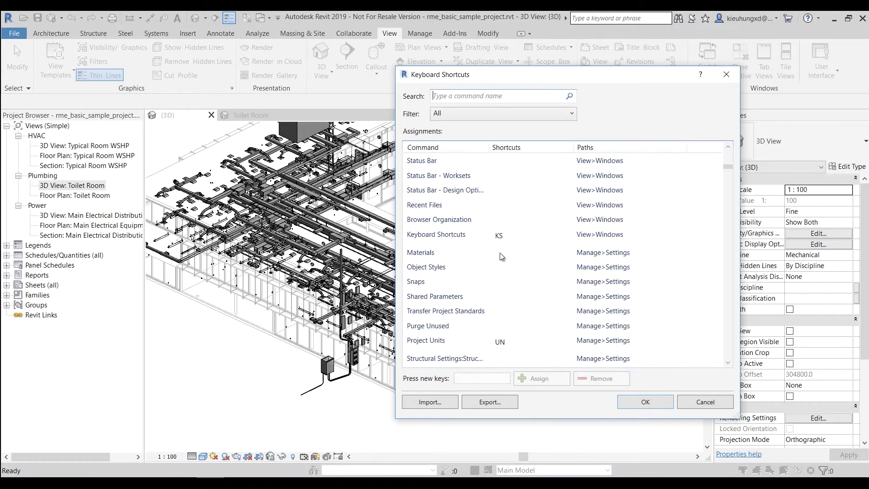
{"action": "scroll", "coordinate": [503, 258], "scroll_direction": "up", "scroll_amount": 5}
{"action": "left_click", "coordinate": [503, 303]}
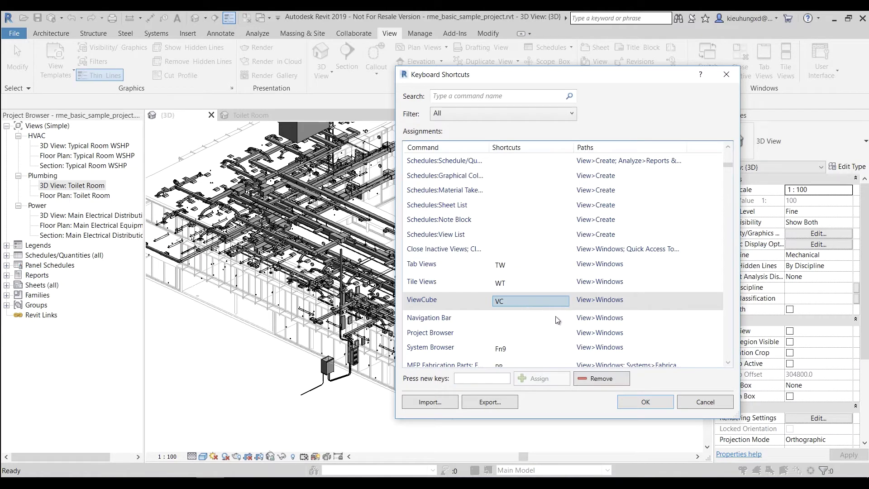
Remove ViewCube's VC shortcut and close, answering the unsaved-changes prompt.
{"action": "left_click", "coordinate": [606, 380]}
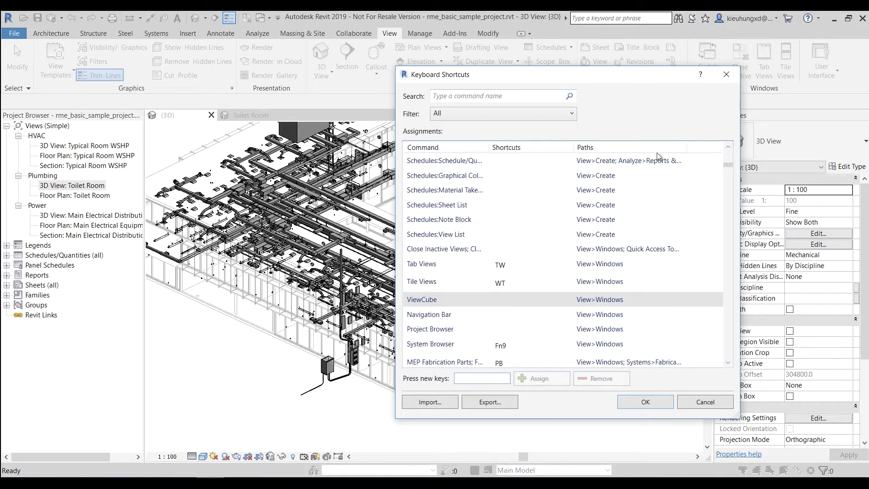
{"action": "left_click", "coordinate": [722, 76]}
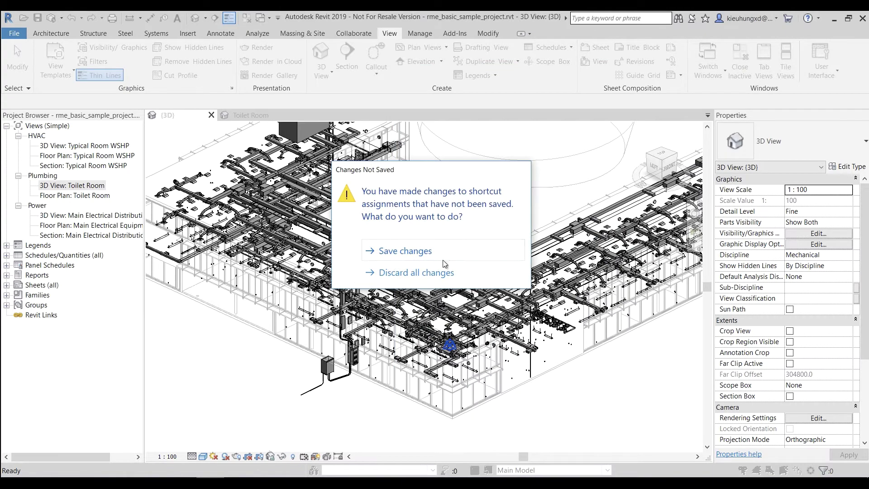
{"action": "left_click", "coordinate": [443, 273]}
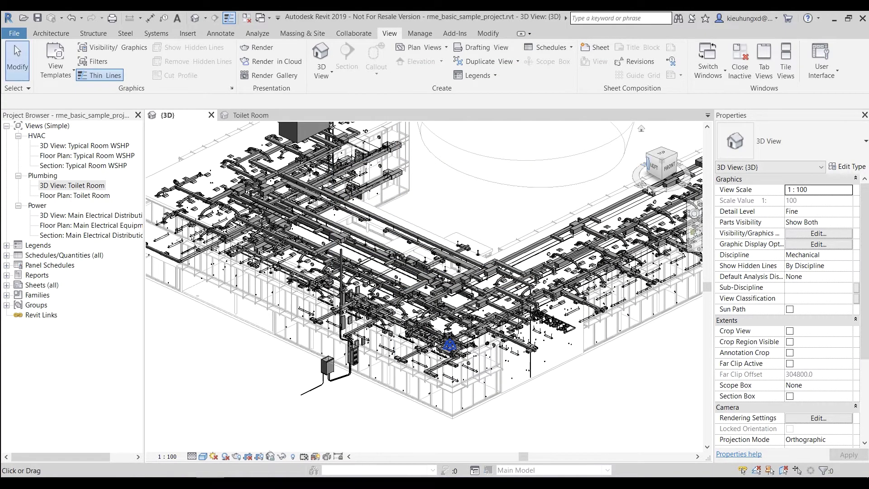
{"action": "scroll", "coordinate": [673, 249], "scroll_direction": "down", "scroll_amount": 2}
{"action": "left_click", "coordinate": [661, 167]}
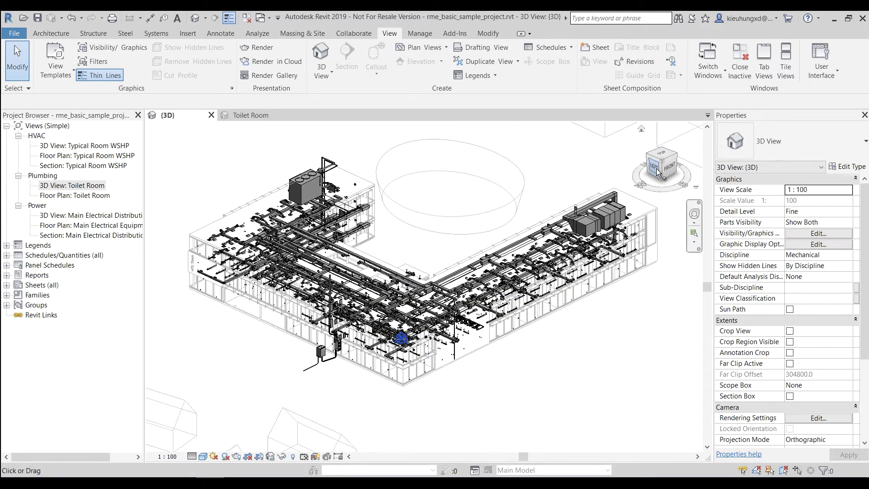
{"action": "left_click", "coordinate": [662, 169]}
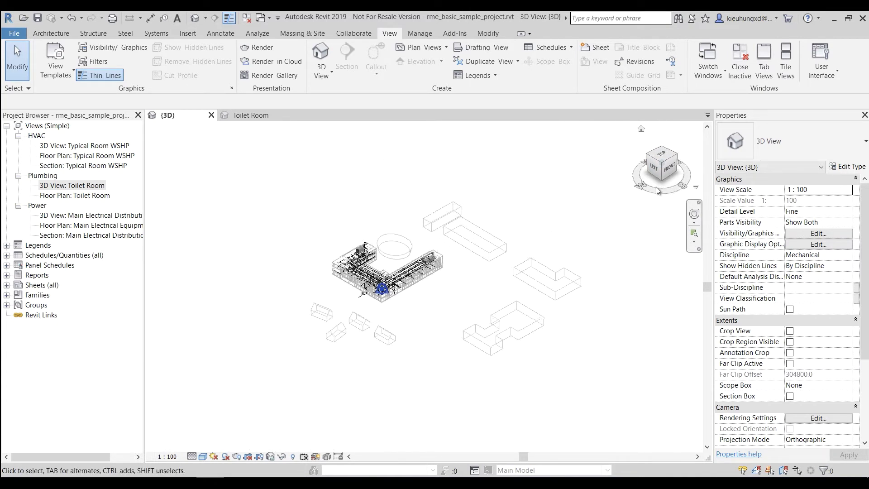
{"action": "scroll", "coordinate": [272, 242], "scroll_direction": "up", "scroll_amount": 1}
{"action": "scroll", "coordinate": [271, 242], "scroll_direction": "up", "scroll_amount": 1}
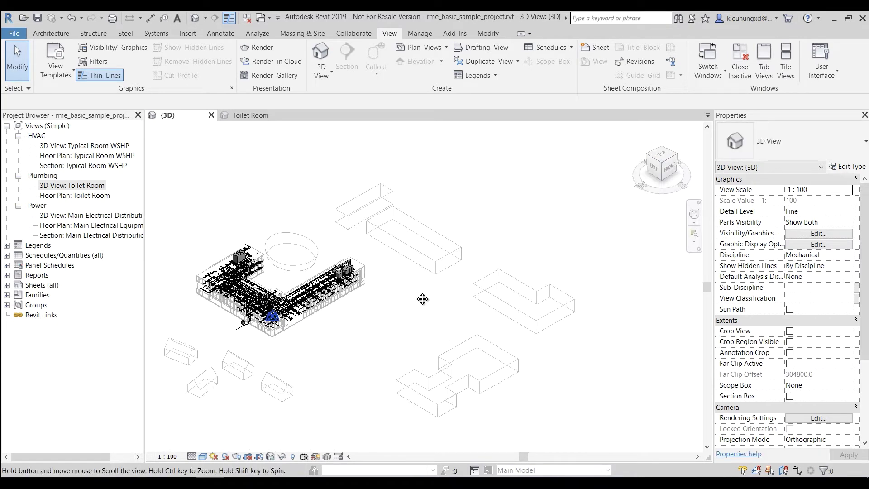
{"action": "scroll", "coordinate": [272, 243], "scroll_direction": "up", "scroll_amount": 1}
{"action": "left_click", "coordinate": [815, 78]}
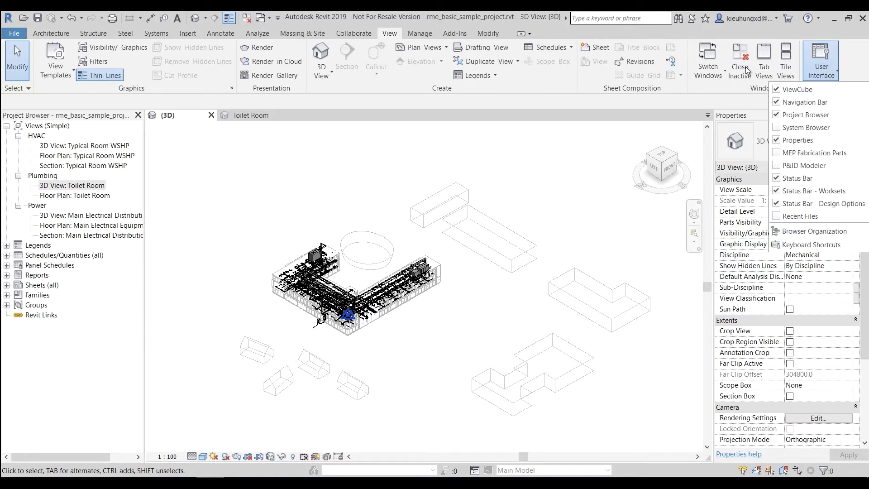
{"action": "left_click", "coordinate": [780, 90]}
{"action": "left_click", "coordinate": [581, 207]}
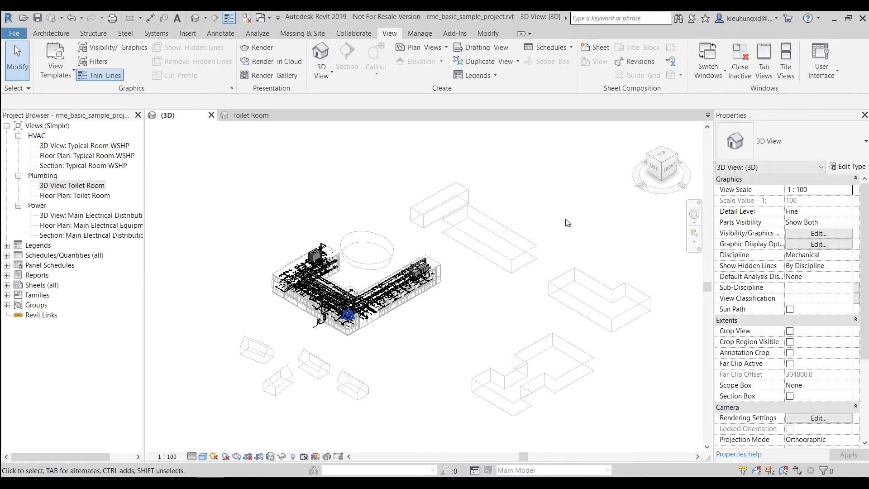
Open Keyboard Shortcuts, search 'viewc' and remove ViewCube's VC shortcut.
{"action": "key", "text": "k"}
{"action": "key", "text": "s"}
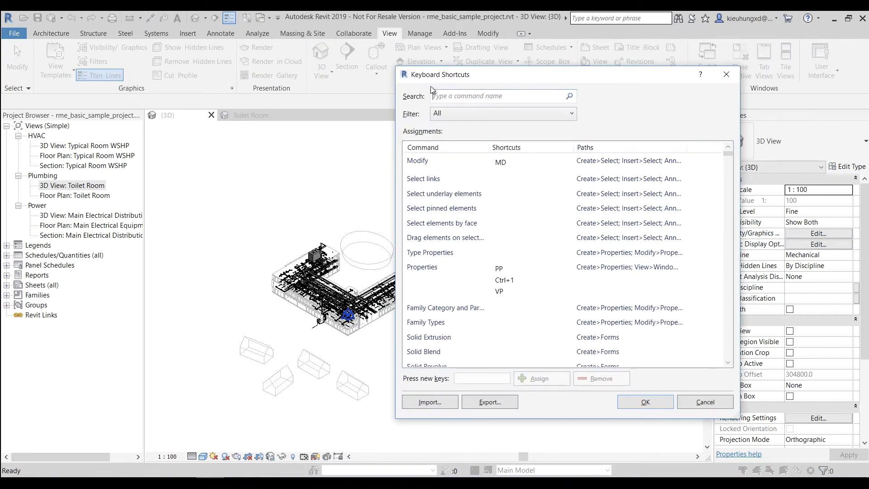
{"action": "left_click", "coordinate": [217, 121]}
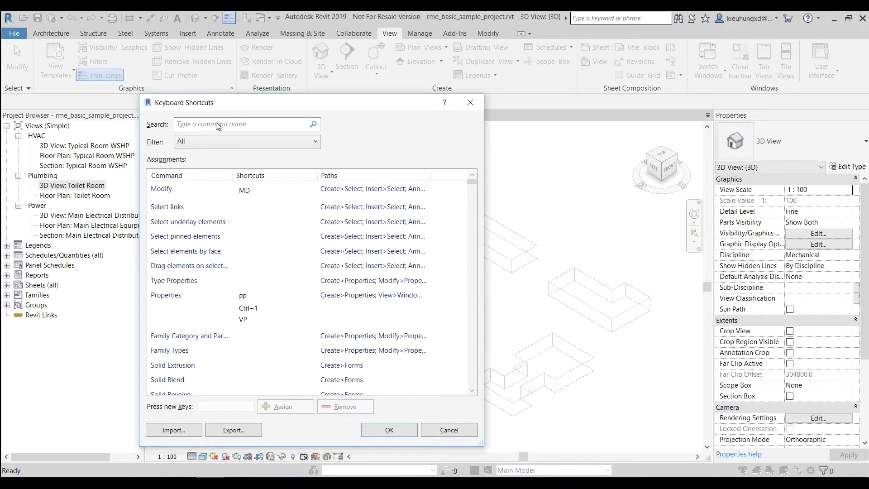
{"action": "type", "text": "vi"}
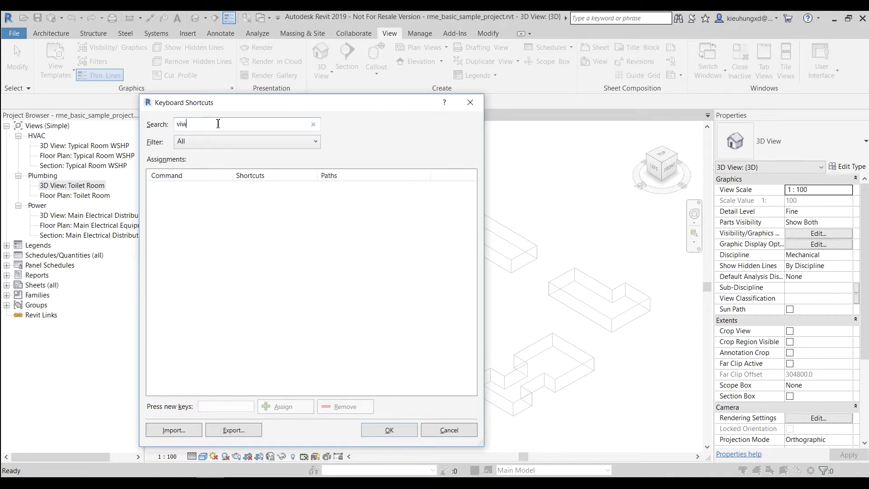
{"action": "type", "text": "ewc"}
{"action": "left_click", "coordinate": [243, 189]}
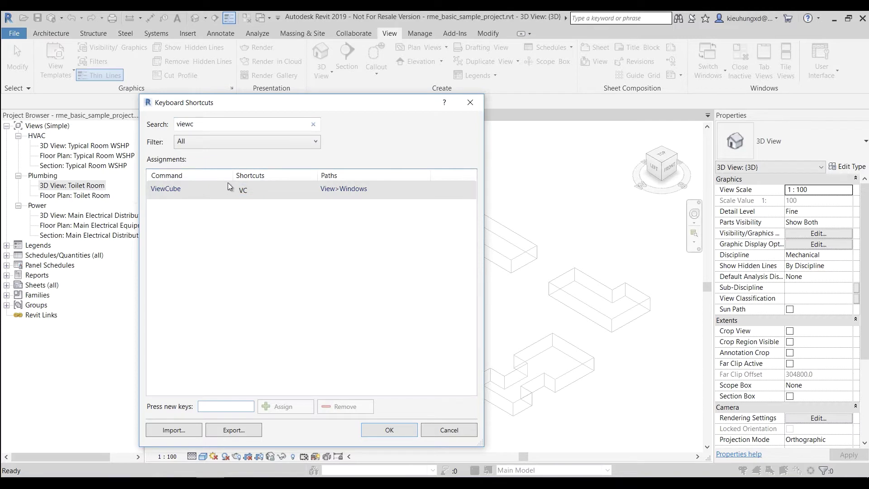
{"action": "left_click", "coordinate": [255, 190]}
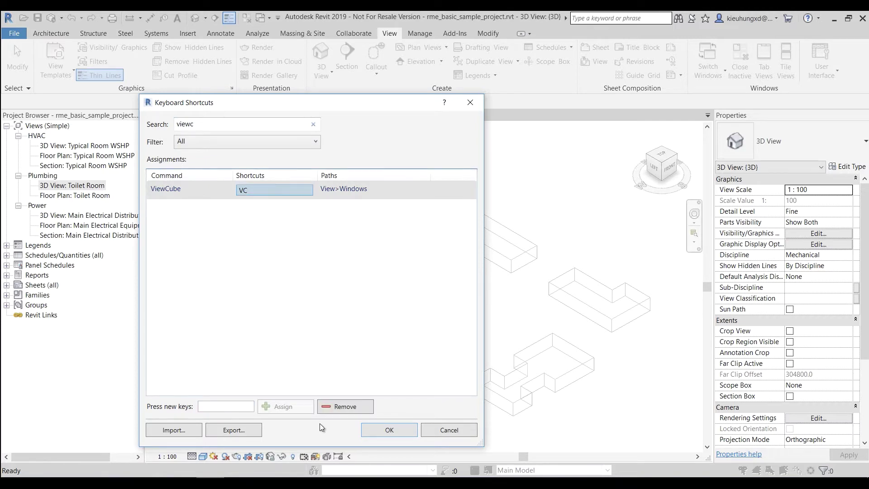
{"action": "left_click", "coordinate": [325, 406]}
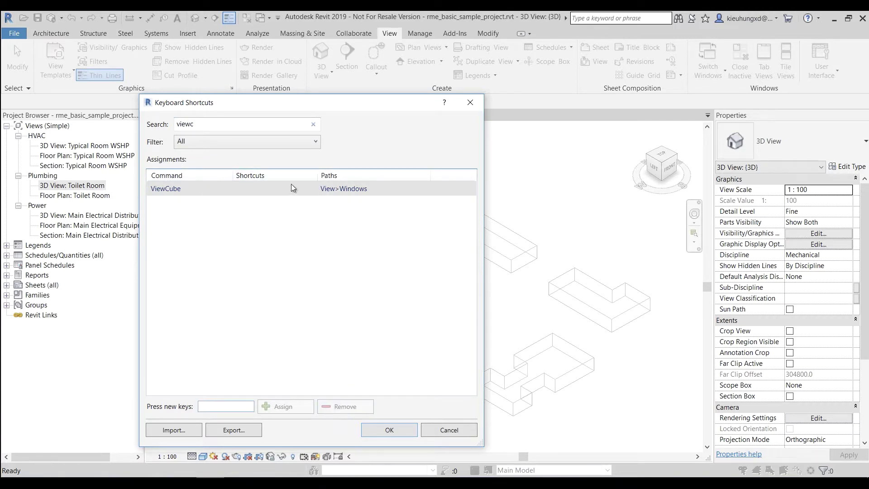
Assign VC to ViewCube again and save the shortcuts with OK.
{"action": "left_click", "coordinate": [229, 404]}
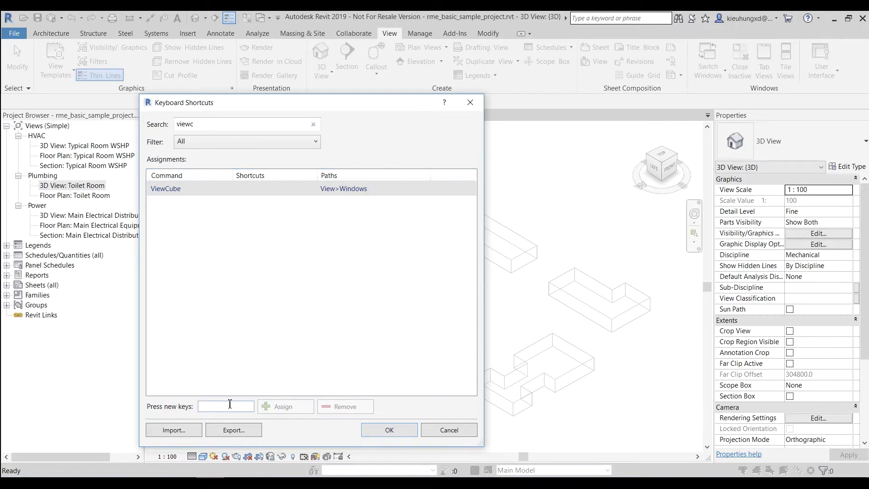
{"action": "type", "text": "VC"}
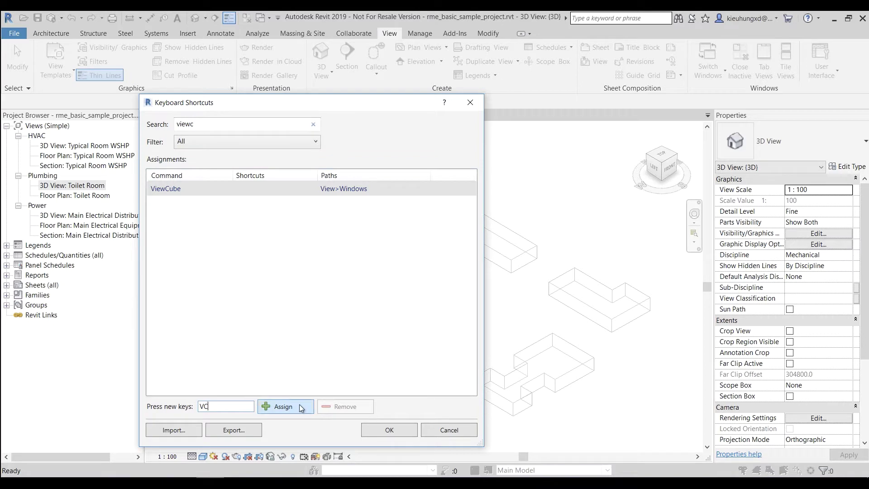
{"action": "left_click", "coordinate": [299, 406]}
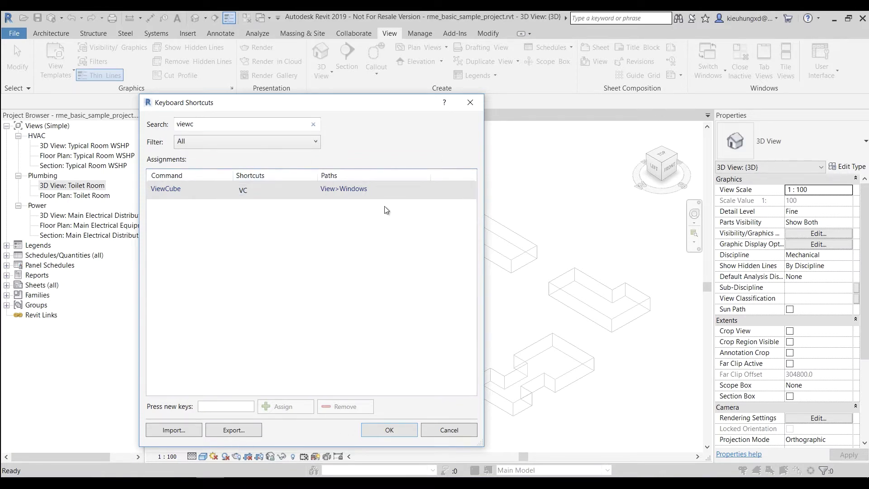
{"action": "left_click", "coordinate": [384, 432]}
Toggle the ViewCube off and back on with VC, then zoom and pan the 3D view.
{"action": "scroll", "coordinate": [642, 175], "scroll_direction": "up", "scroll_amount": 1}
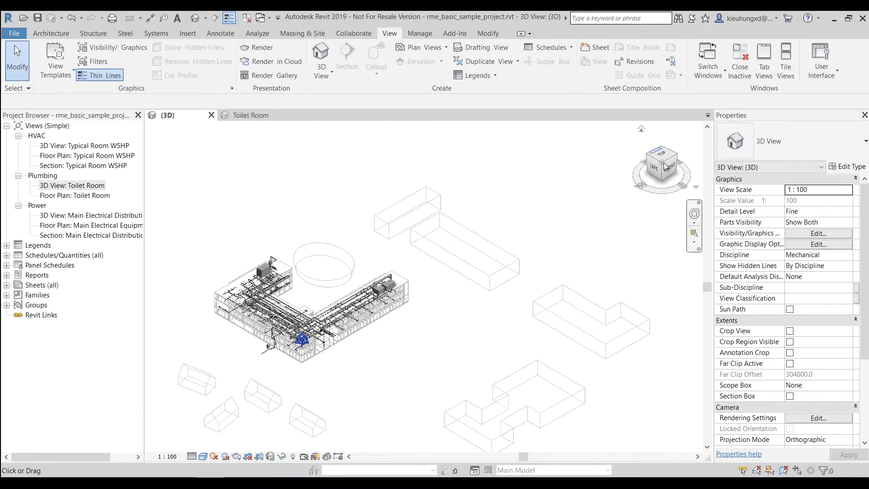
{"action": "scroll", "coordinate": [661, 179], "scroll_direction": "up", "scroll_amount": 1}
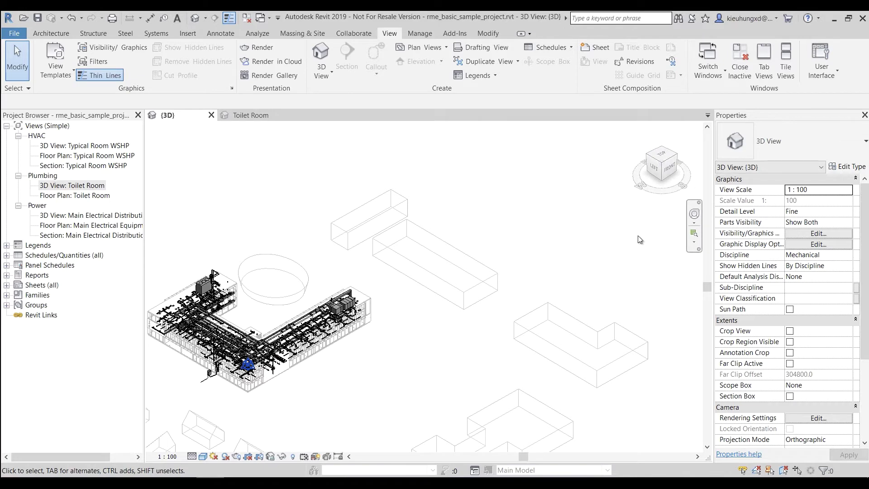
{"action": "key", "text": "c"}
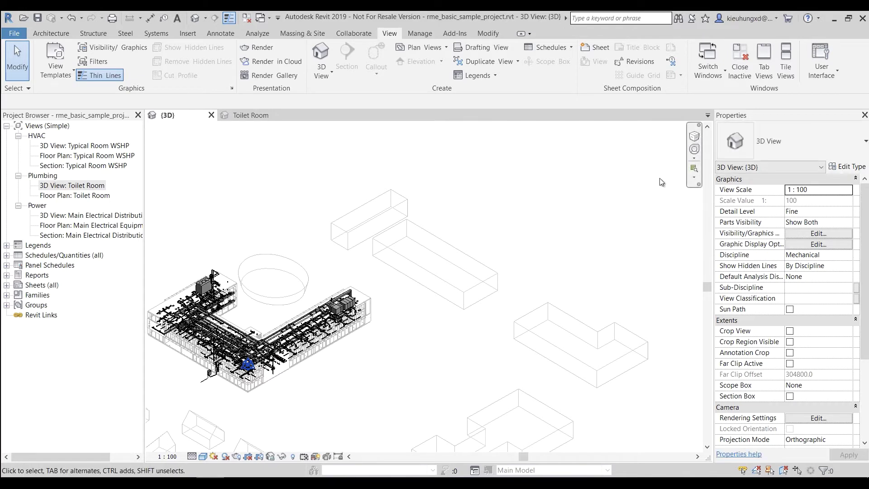
{"action": "key", "text": "c"}
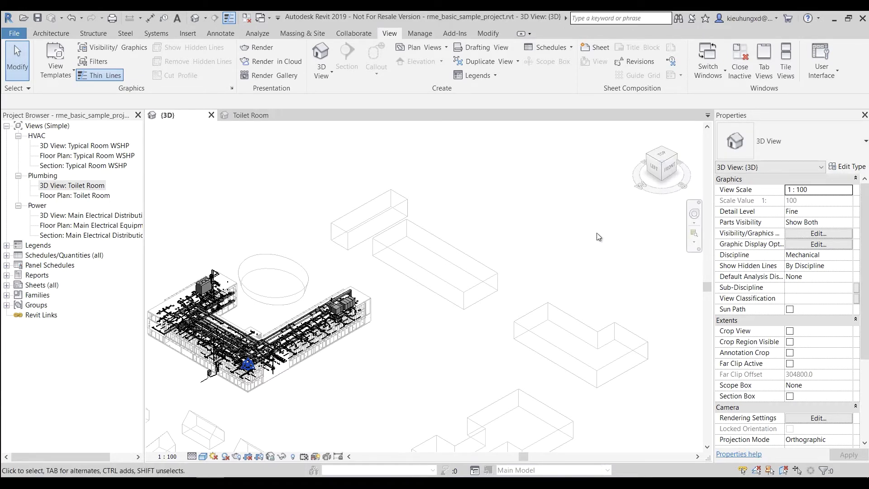
{"action": "scroll", "coordinate": [597, 226], "scroll_direction": "down", "scroll_amount": 2}
{"action": "scroll", "coordinate": [598, 221], "scroll_direction": "down", "scroll_amount": 1}
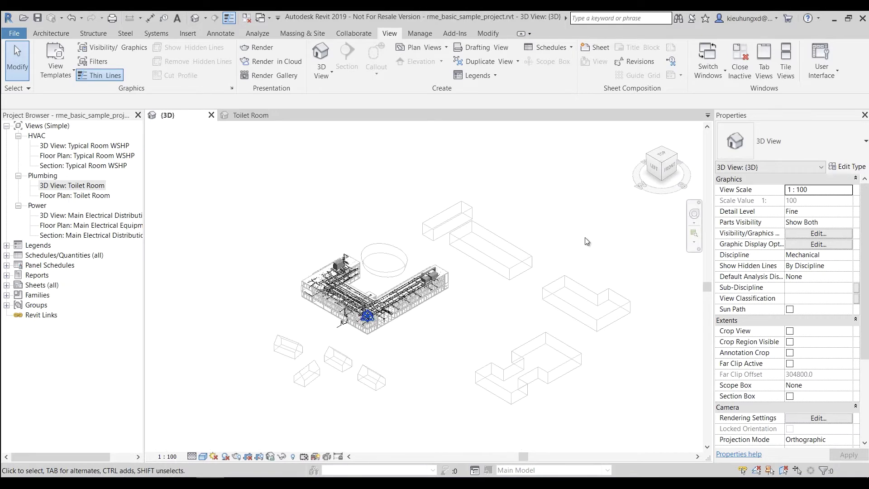
{"action": "scroll", "coordinate": [408, 341], "scroll_direction": "up", "scroll_amount": 2}
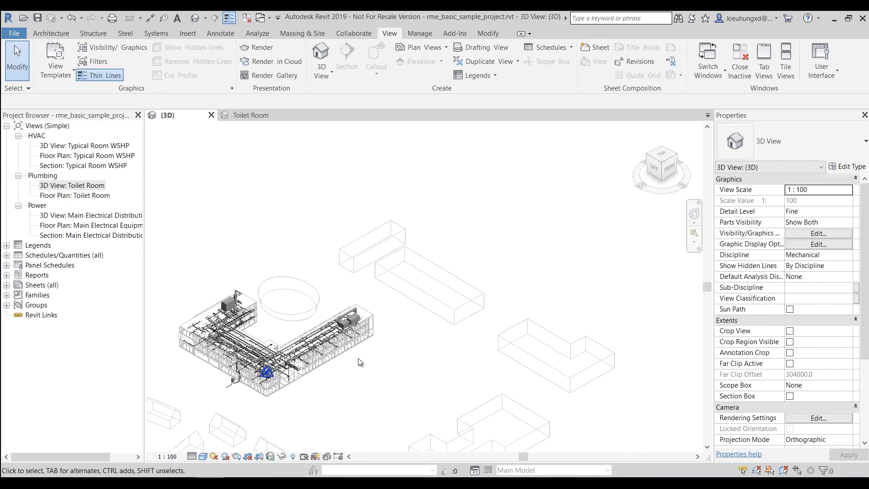
{"action": "mouse_move", "coordinate": [353, 267]}
{"action": "middle_mouse_down"}
{"action": "mouse_move", "coordinate": [353, 376]}
{"action": "mouse_move", "coordinate": [430, 340]}
{"action": "middle_mouse_up"}
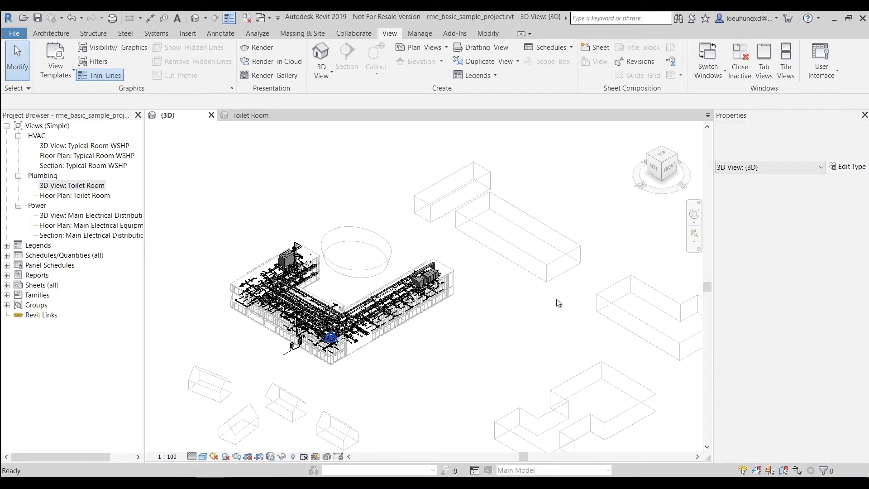
Reopen Keyboard Shortcuts with KS and move the dialog aside.
{"action": "key", "text": "k"}
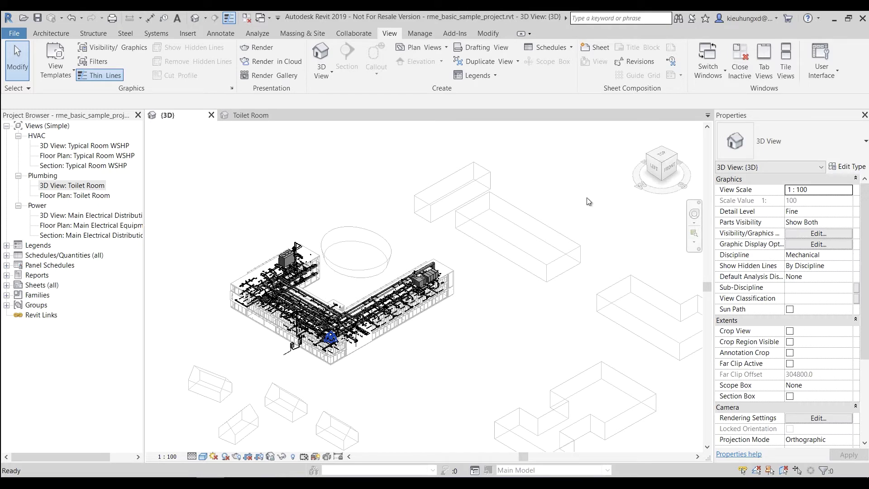
{"action": "key", "text": "s"}
{"action": "left_click_drag", "start_coordinate": [290, 103], "coordinate": [484, 73]}
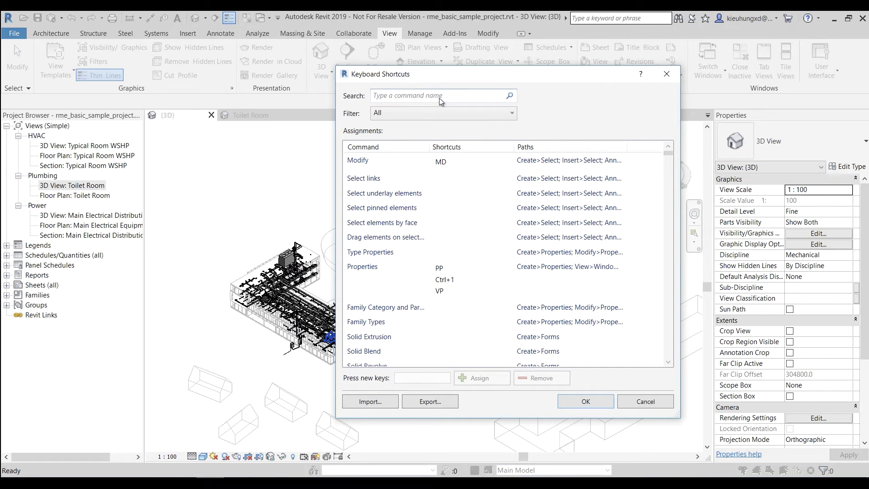
Search 'isola', check Isolate Element (HI) and Isolate Category (IC), then close unchanged.
{"action": "left_click", "coordinate": [439, 98]}
{"action": "type", "text": "iso"}
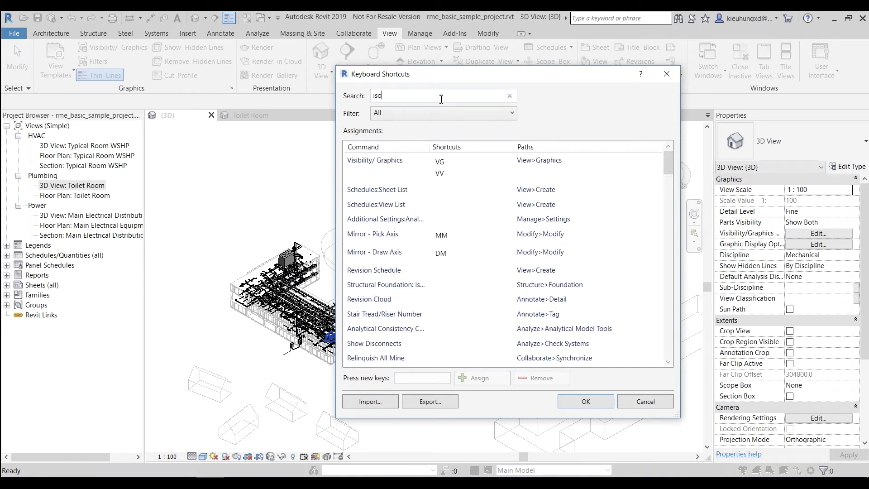
{"action": "type", "text": "la"}
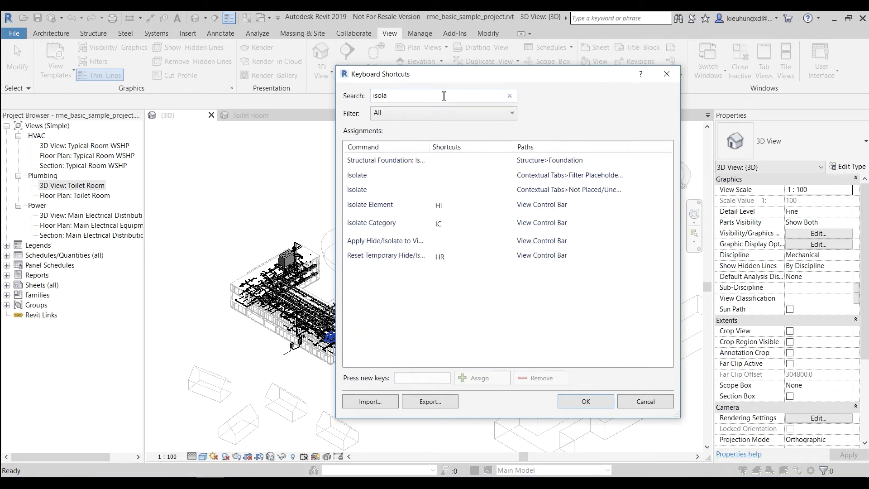
{"action": "left_click", "coordinate": [389, 209]}
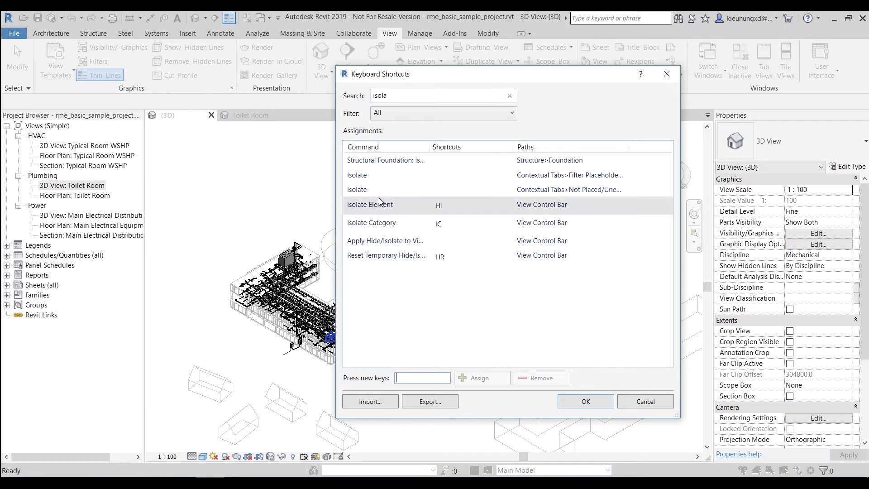
{"action": "left_click", "coordinate": [393, 232]}
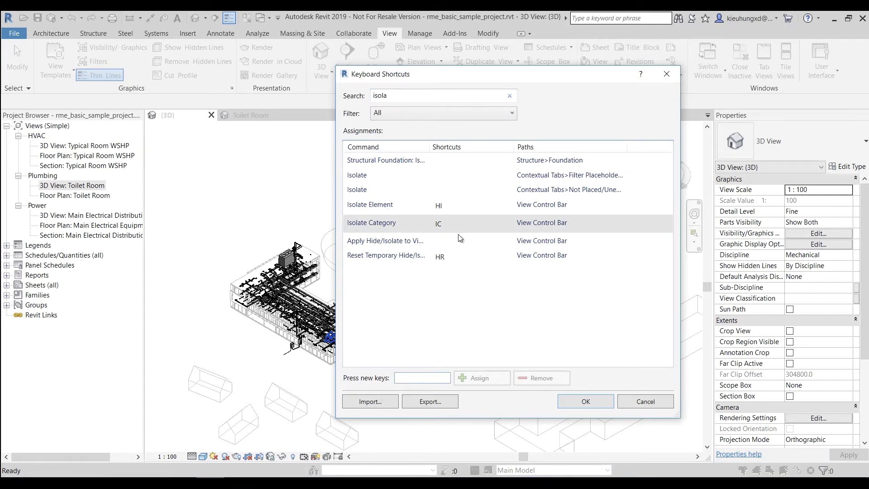
{"action": "left_click", "coordinate": [438, 225]}
{"action": "left_click", "coordinate": [585, 401]}
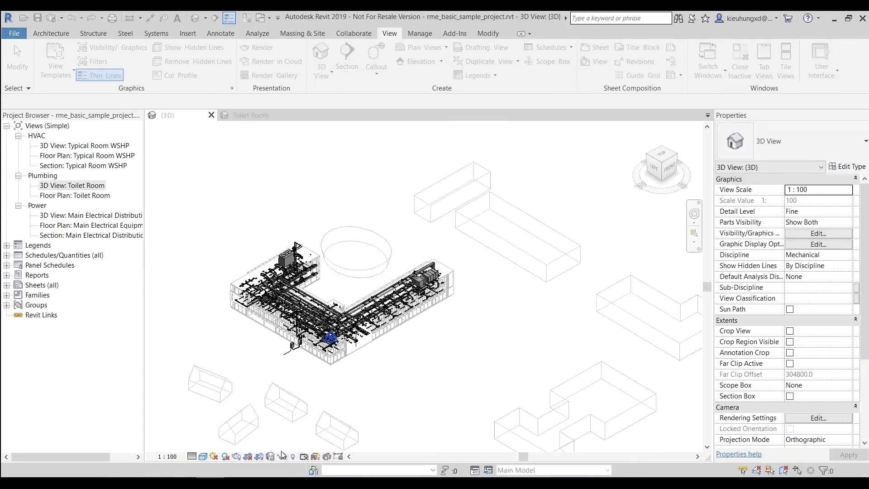
Glance at the hide/isolate options, then switch the 3D view to Hidden Line.
{"action": "left_click", "coordinate": [284, 456]}
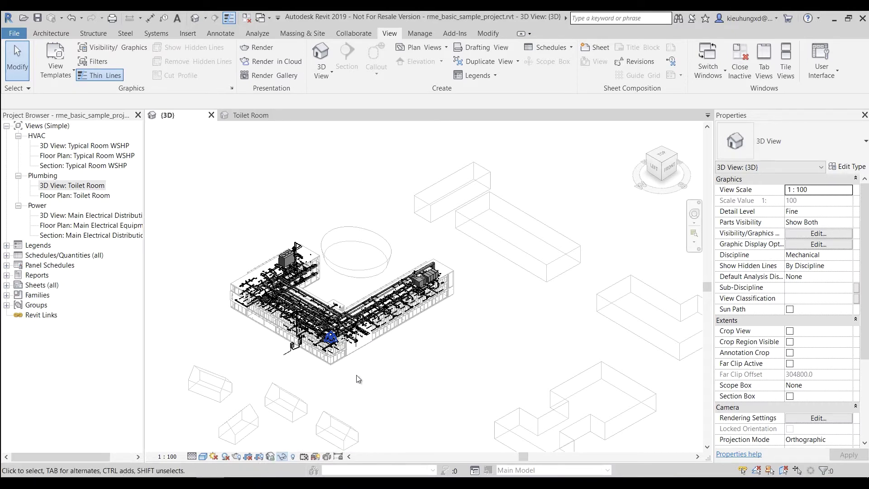
{"action": "left_click", "coordinate": [355, 378]}
{"action": "scroll", "coordinate": [298, 327], "scroll_direction": "up", "scroll_amount": 2}
{"action": "scroll", "coordinate": [264, 314], "scroll_direction": "up", "scroll_amount": 3}
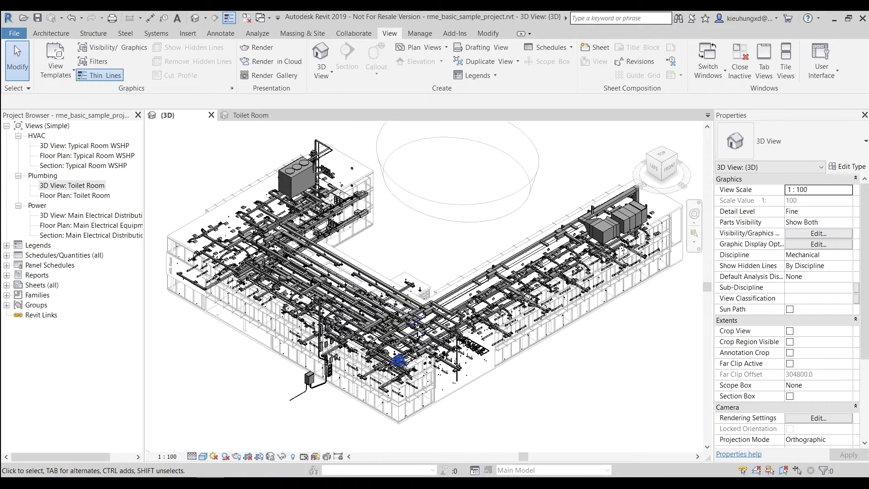
{"action": "left_click", "coordinate": [191, 456]}
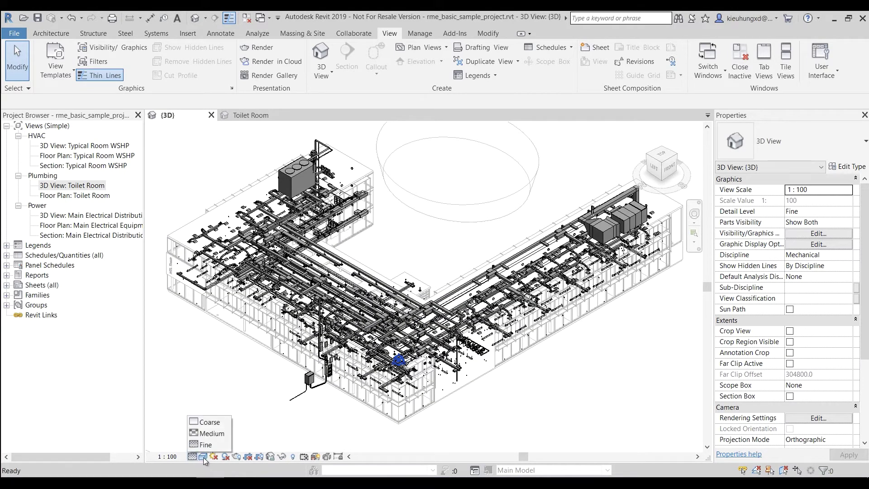
{"action": "left_click", "coordinate": [203, 456]}
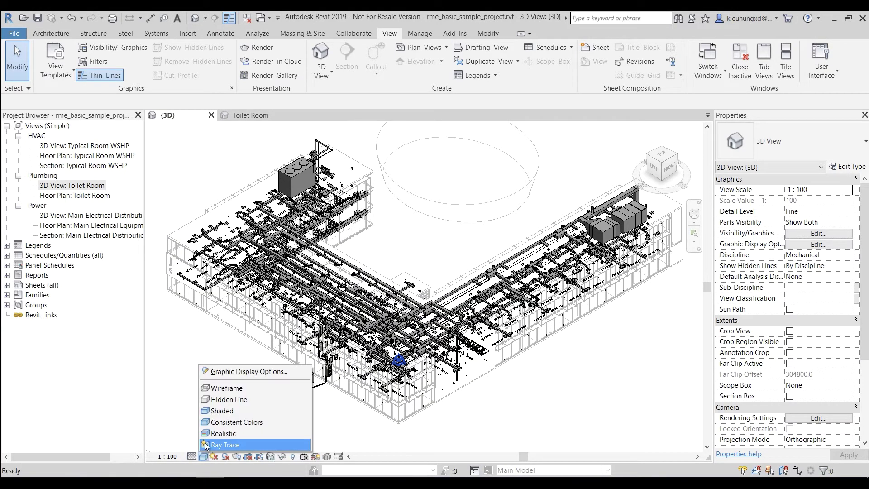
{"action": "left_click", "coordinate": [228, 399]}
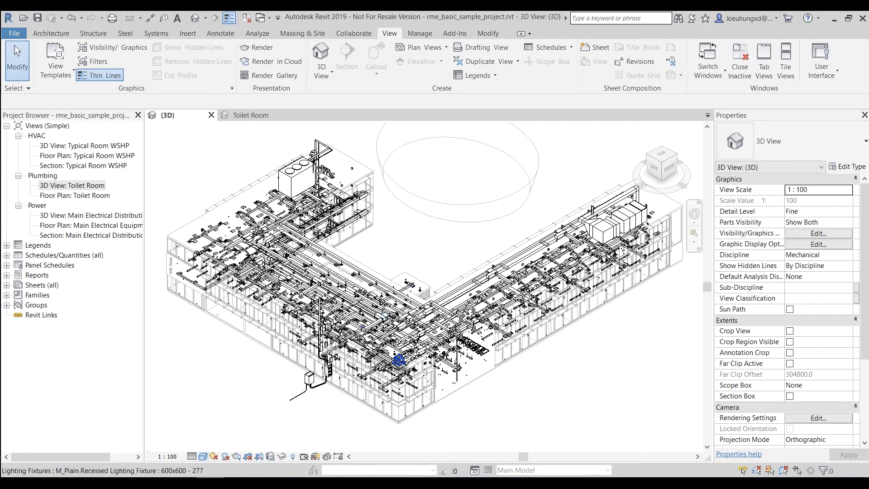
Zoom into the ceiling ductwork and set the visual style back to Shaded.
{"action": "scroll", "coordinate": [370, 362], "scroll_direction": "up", "scroll_amount": 2}
{"action": "scroll", "coordinate": [346, 340], "scroll_direction": "up", "scroll_amount": 3}
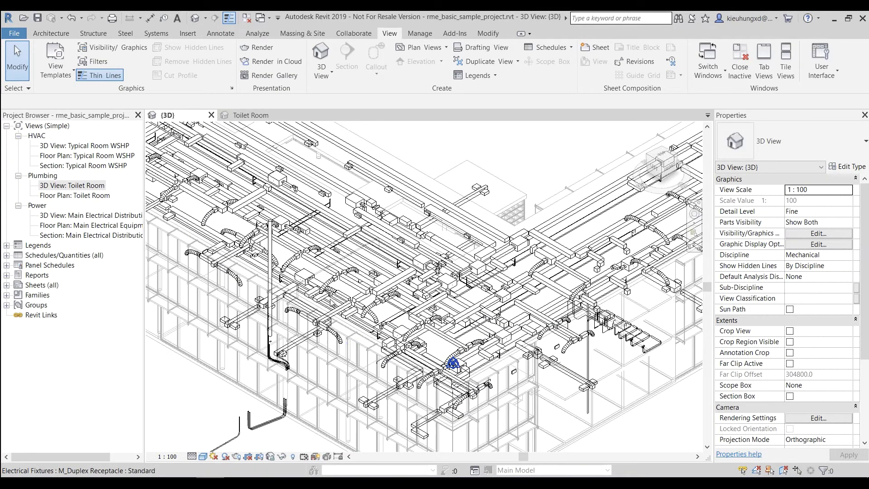
{"action": "scroll", "coordinate": [346, 339], "scroll_direction": "up", "scroll_amount": 3}
{"action": "scroll", "coordinate": [412, 269], "scroll_direction": "up", "scroll_amount": 1}
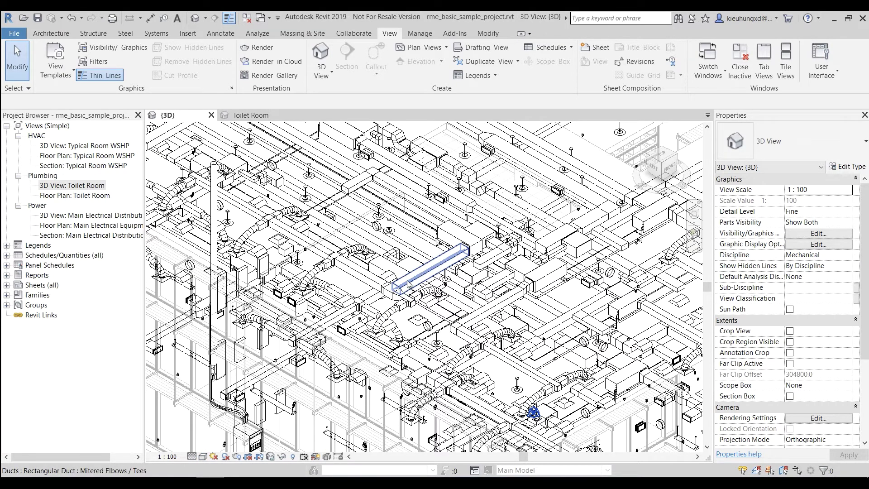
{"action": "left_click", "coordinate": [203, 456]}
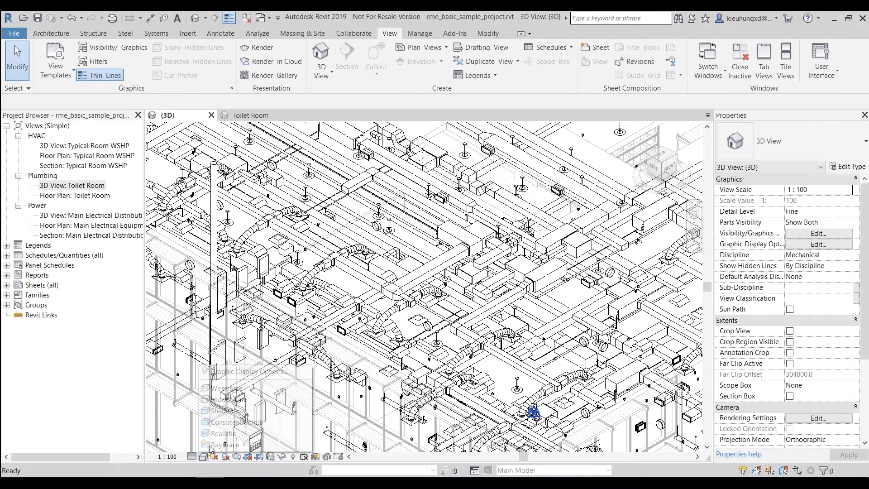
{"action": "left_click", "coordinate": [230, 410]}
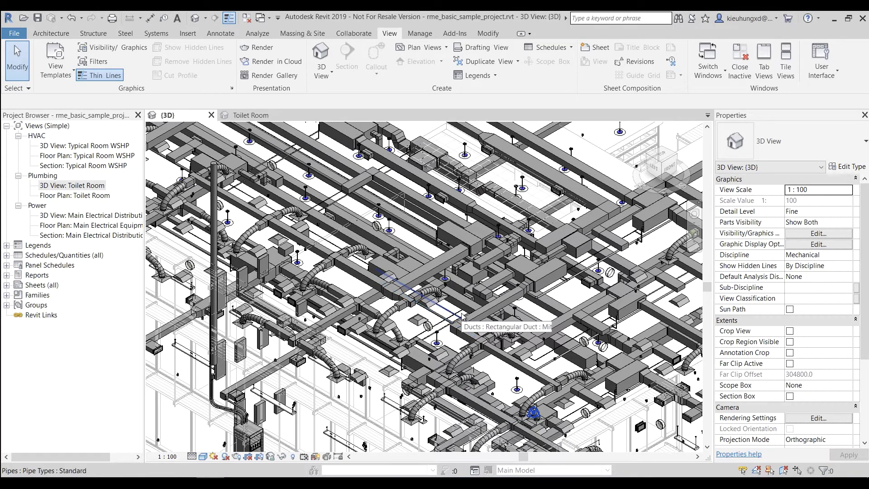
{"action": "left_click", "coordinate": [205, 458]}
{"action": "left_click", "coordinate": [223, 411]}
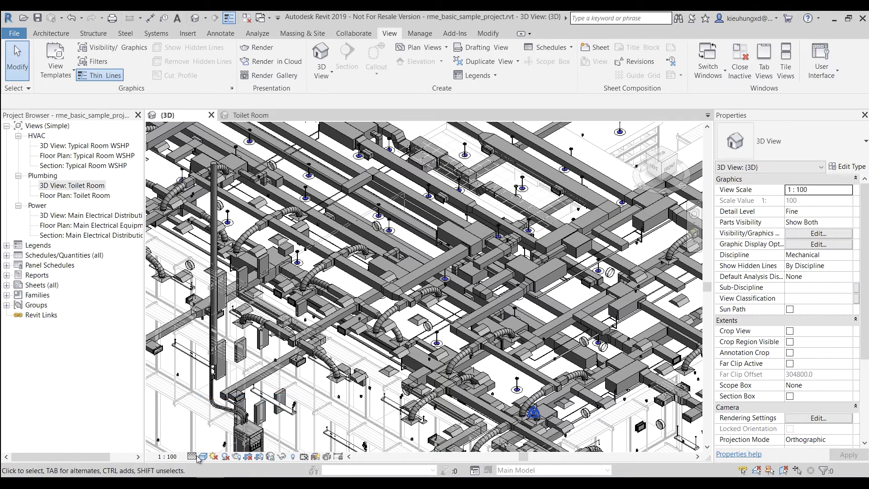
{"action": "left_click", "coordinate": [203, 456]}
{"action": "left_click", "coordinate": [228, 409]}
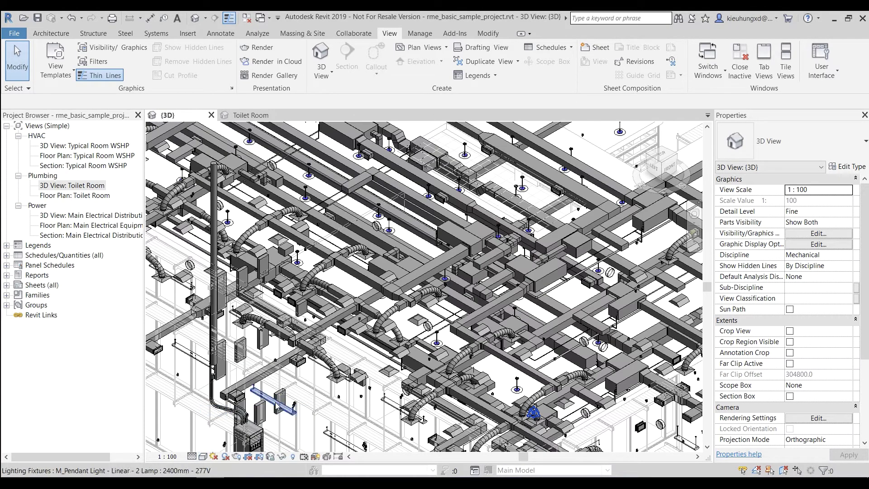
{"action": "scroll", "coordinate": [457, 293], "scroll_direction": "down", "scroll_amount": 2}
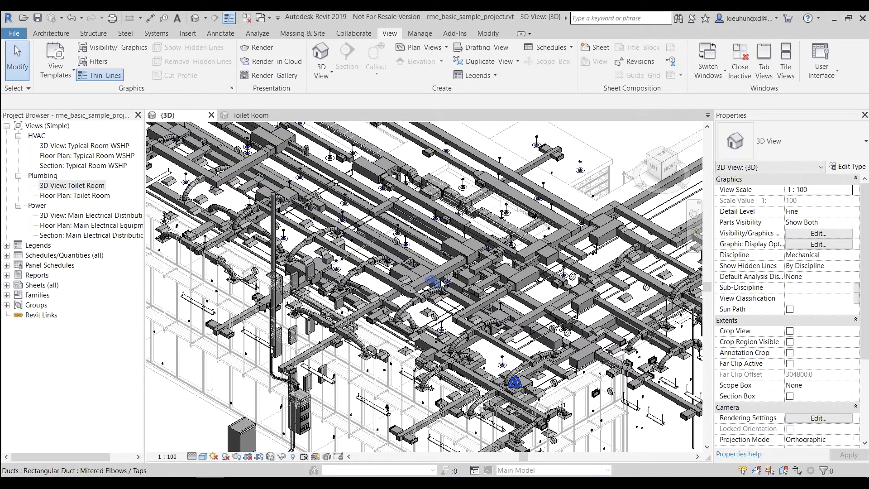
Open Keyboard Shortcuts, search 'hidden' and check Hidden Line's HL shortcut.
{"action": "key", "text": "k"}
{"action": "key", "text": "s"}
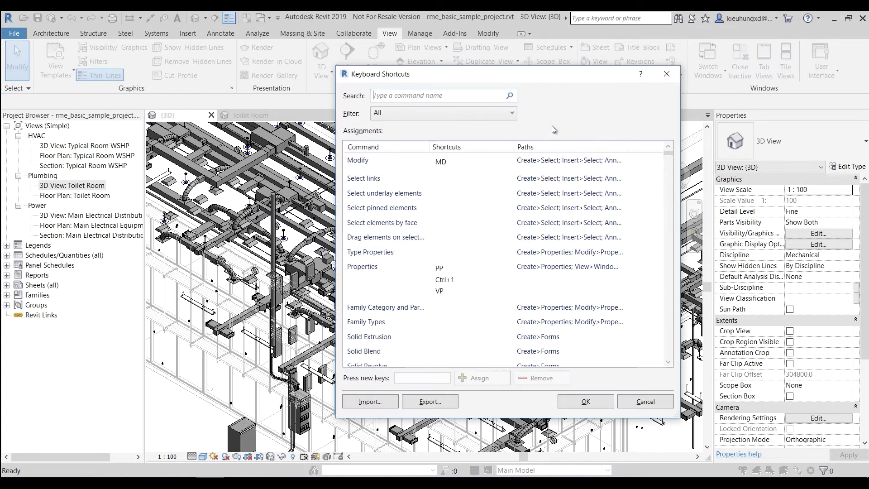
{"action": "left_click", "coordinate": [449, 97]}
{"action": "type", "text": "h"}
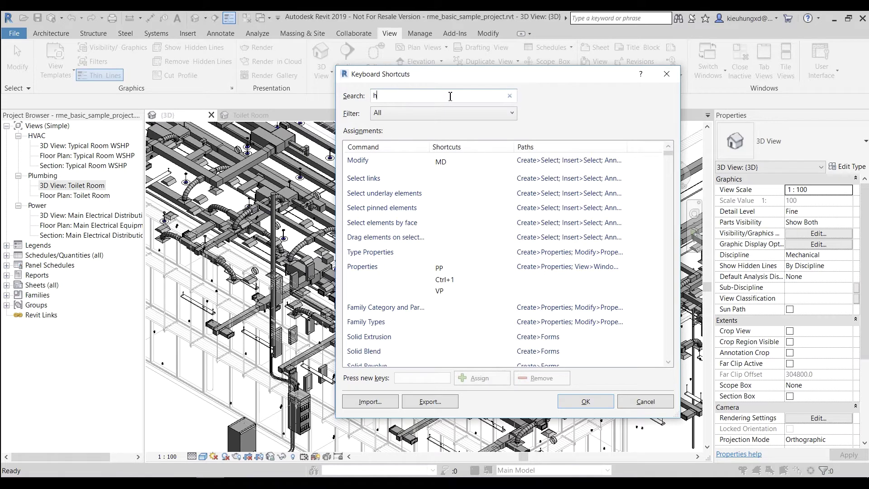
{"action": "type", "text": "idenl"}
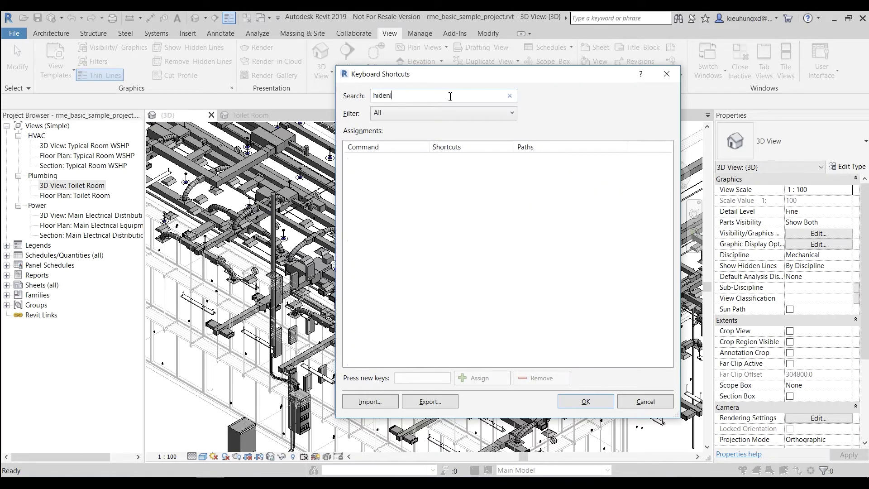
{"action": "key", "text": "BackSpace"}
{"action": "type", "text": "e"}
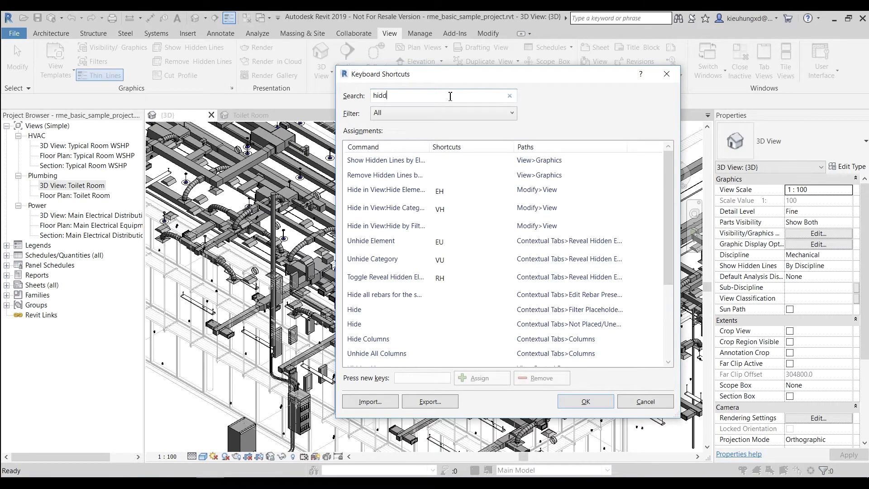
{"action": "type", "text": "den"}
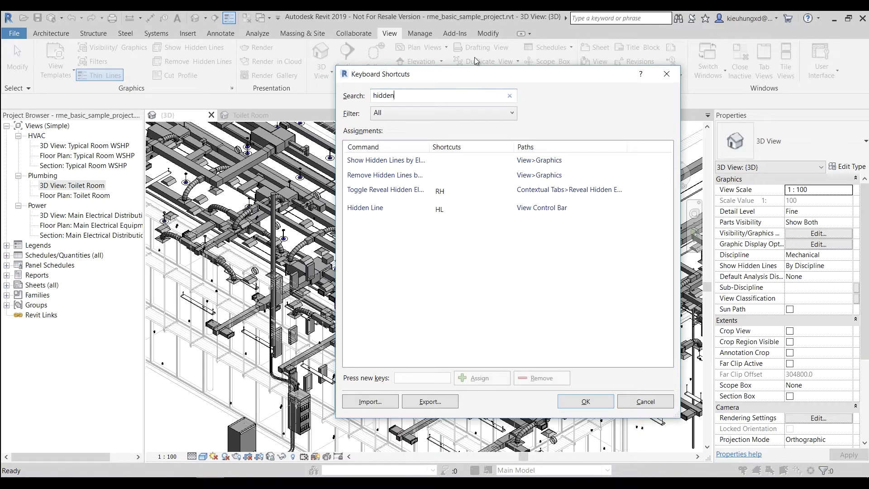
{"action": "left_click", "coordinate": [402, 209]}
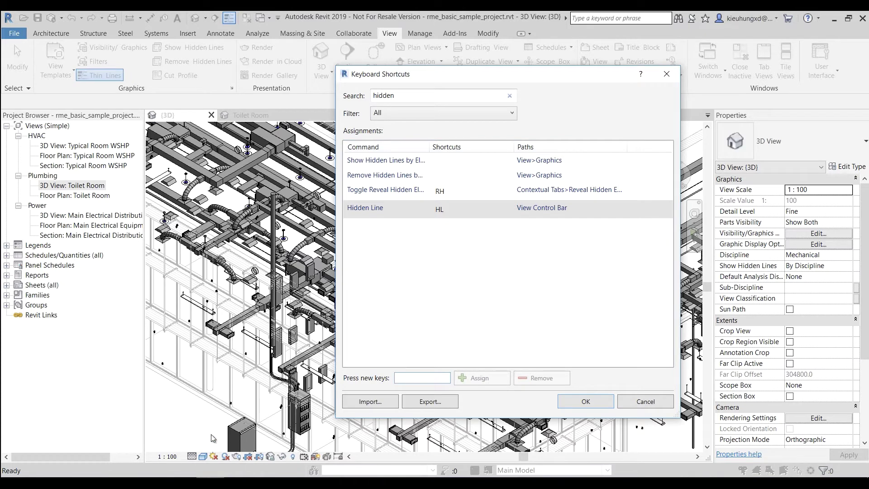
{"action": "left_click", "coordinate": [443, 213]}
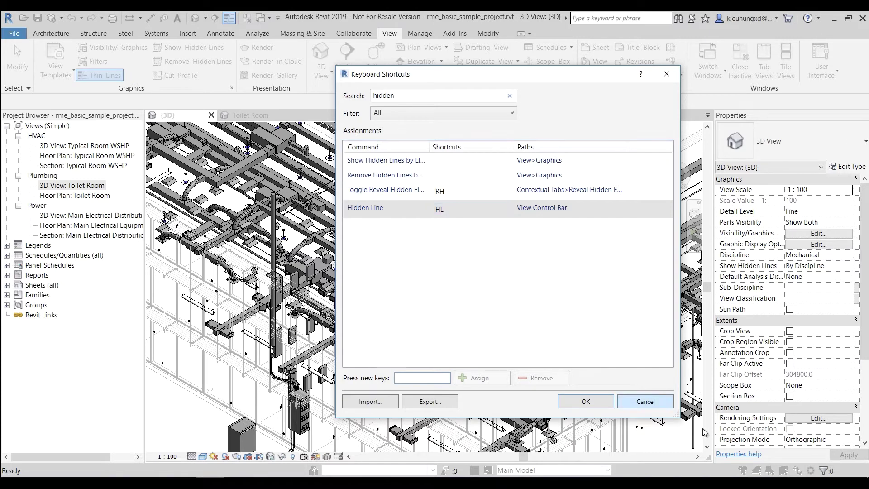
Search 'shade', check the SD shortcut for Shaded with Edges, then cancel.
{"action": "left_click", "coordinate": [450, 94]}
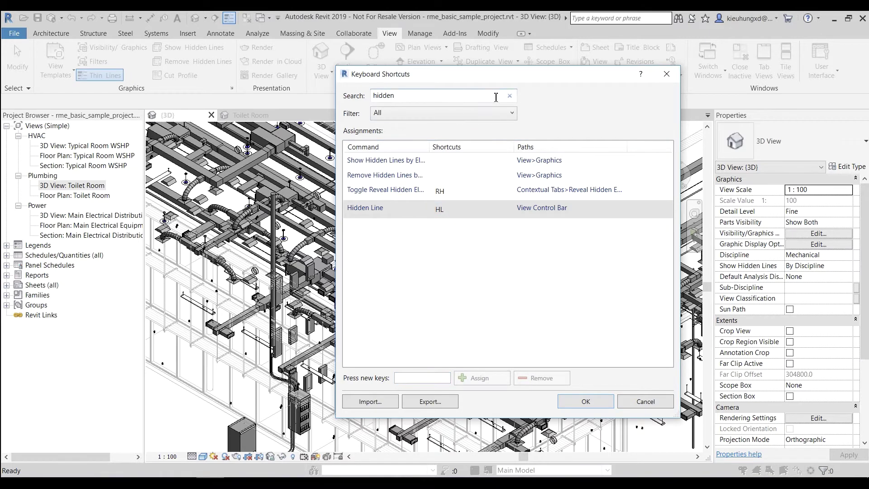
{"action": "left_click", "coordinate": [509, 95]}
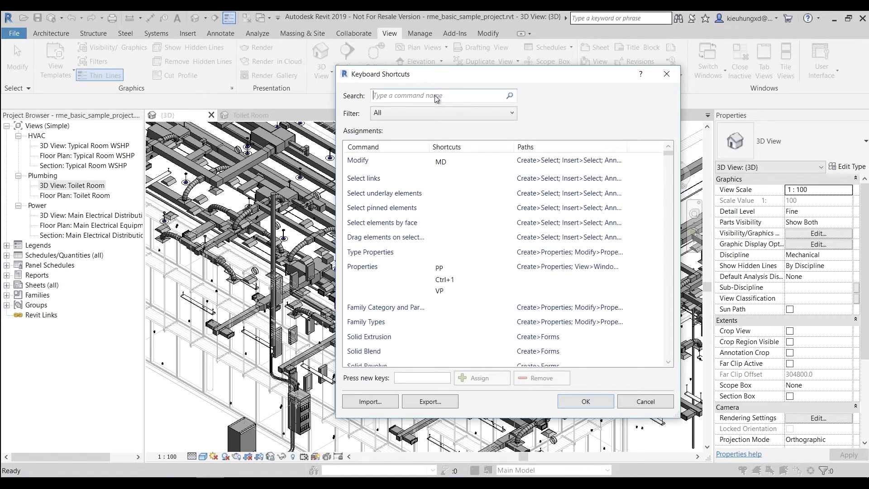
{"action": "type", "text": "shad"}
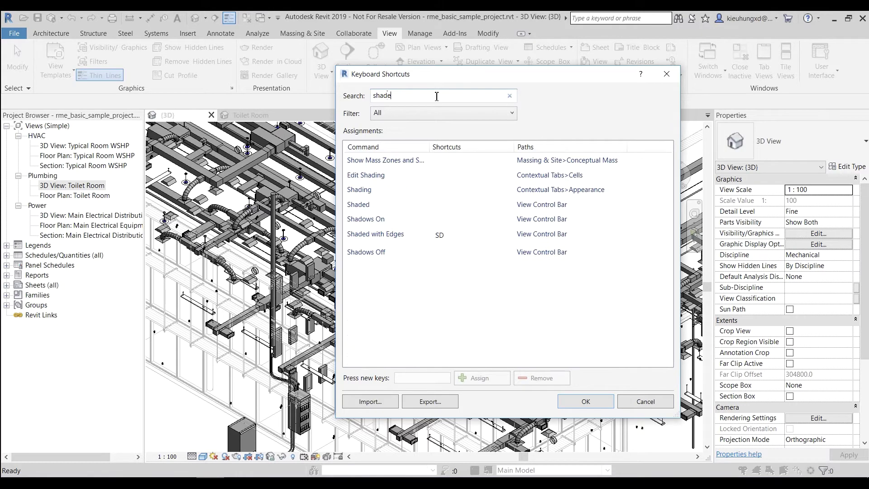
{"action": "type", "text": "e"}
{"action": "left_click", "coordinate": [468, 191]}
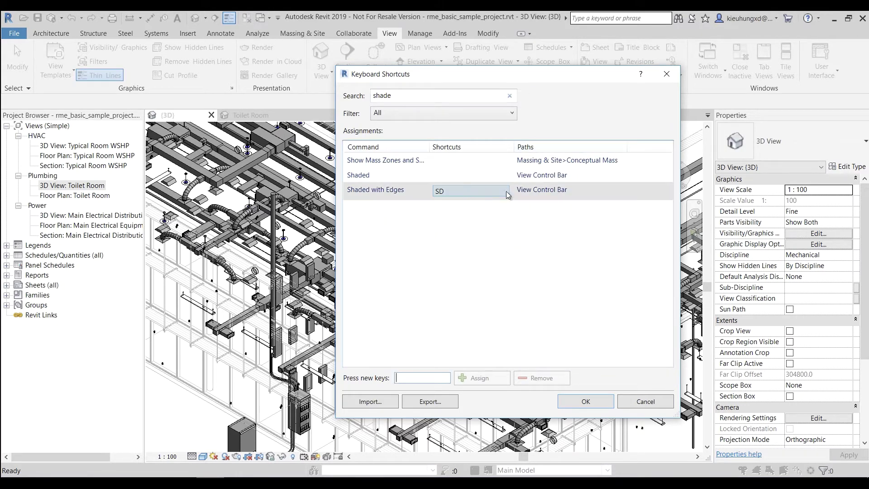
{"action": "left_click", "coordinate": [450, 195]}
{"action": "left_click", "coordinate": [642, 402]}
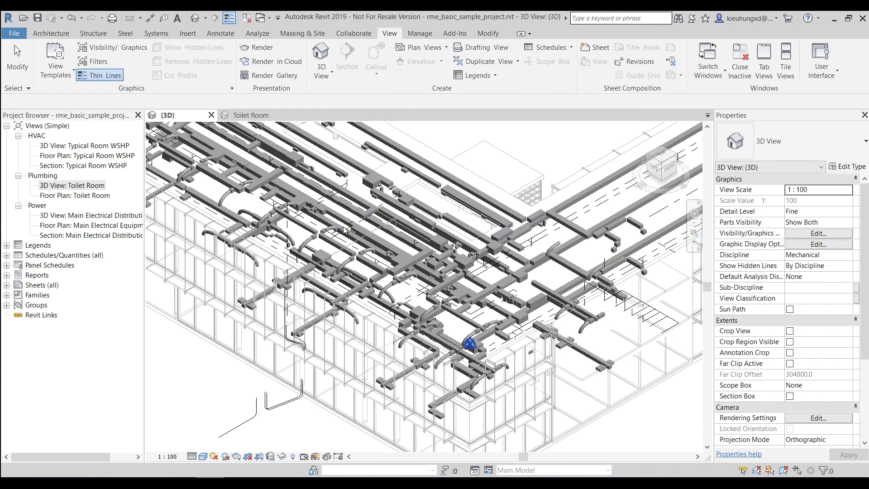
Switch the 3D view to the Hidden Line visual style.
{"action": "scroll", "coordinate": [327, 338], "scroll_direction": "down", "scroll_amount": 1}
{"action": "scroll", "coordinate": [326, 338], "scroll_direction": "down", "scroll_amount": 1}
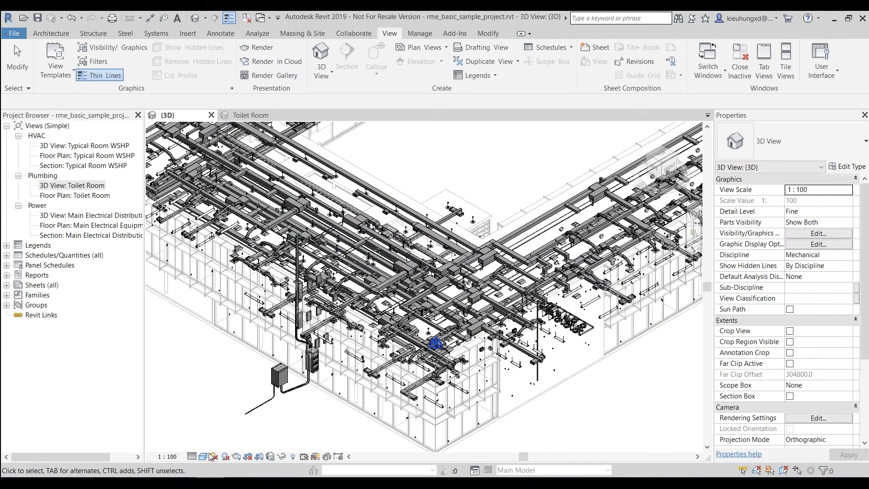
{"action": "left_click", "coordinate": [203, 456]}
{"action": "left_click", "coordinate": [222, 398]}
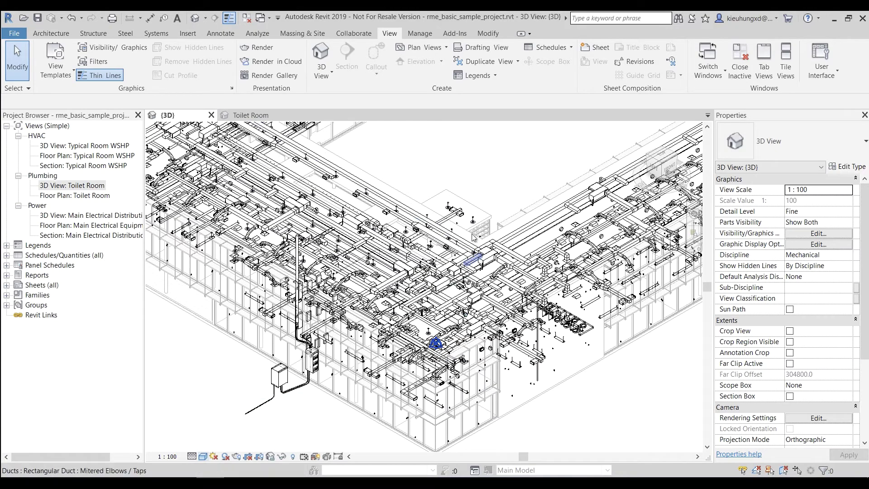
Centre and zoom into the ductwork, then switch the view to Wireframe with WF.
{"action": "scroll", "coordinate": [473, 236], "scroll_direction": "up", "scroll_amount": 2}
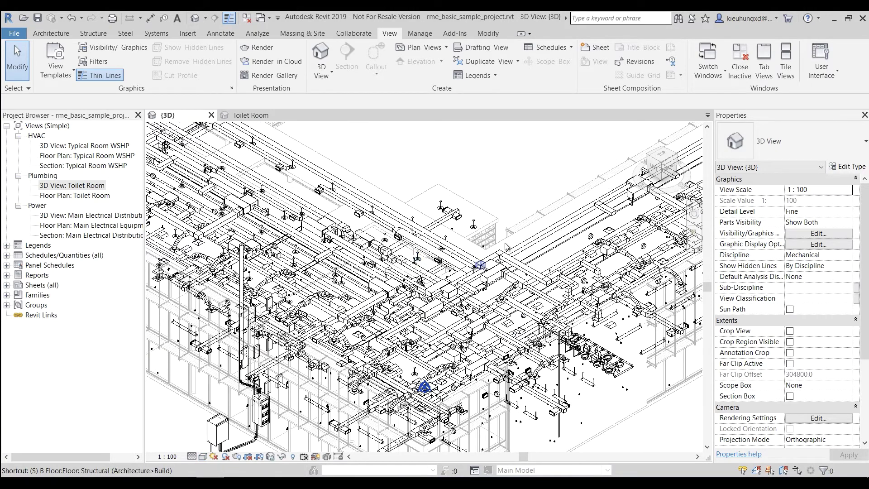
{"action": "scroll", "coordinate": [507, 246], "scroll_direction": "up", "scroll_amount": 2}
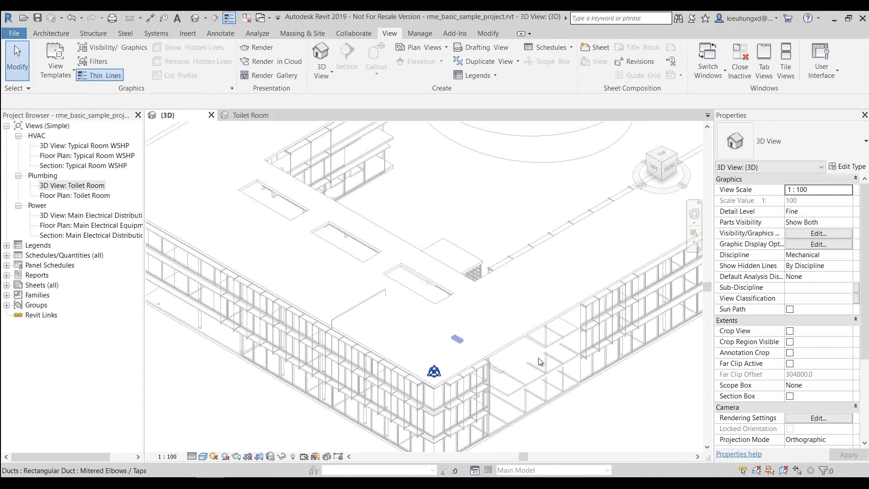
{"action": "scroll", "coordinate": [538, 361], "scroll_direction": "down", "scroll_amount": 3}
{"action": "middle_click_drag", "start_coordinate": [539, 361], "coordinate": [365, 361], "text": "shift"}
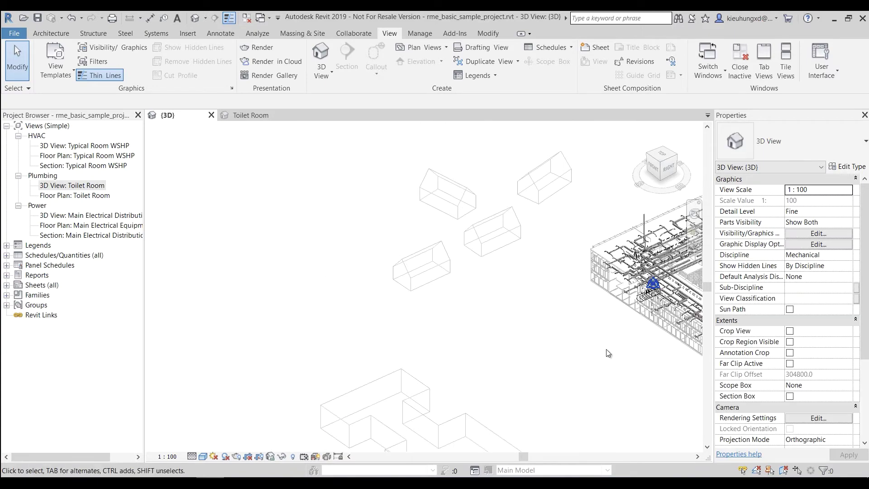
{"action": "middle_click_drag", "start_coordinate": [608, 353], "coordinate": [448, 362]}
{"action": "scroll", "coordinate": [438, 364], "scroll_direction": "up", "scroll_amount": 2}
{"action": "scroll", "coordinate": [438, 364], "scroll_direction": "up", "scroll_amount": 2}
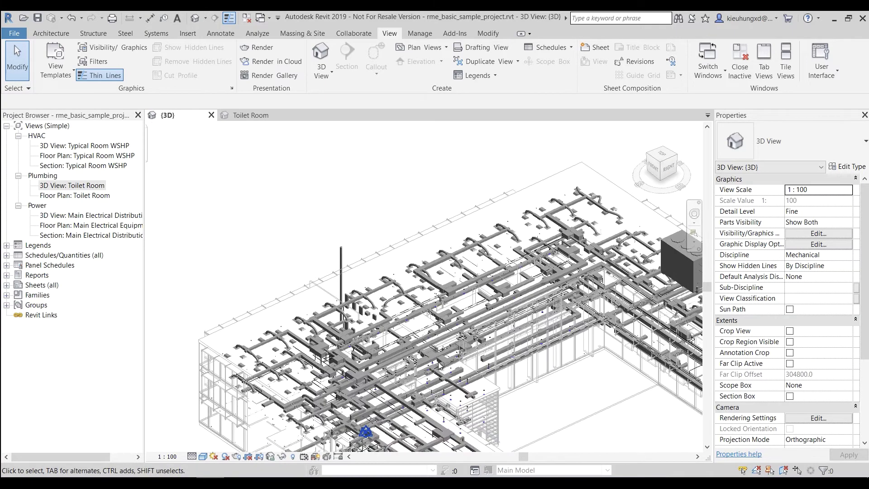
{"action": "scroll", "coordinate": [438, 364], "scroll_direction": "up", "scroll_amount": 2}
{"action": "scroll", "coordinate": [439, 335], "scroll_direction": "up", "scroll_amount": 2}
{"action": "scroll", "coordinate": [442, 294], "scroll_direction": "up", "scroll_amount": 1}
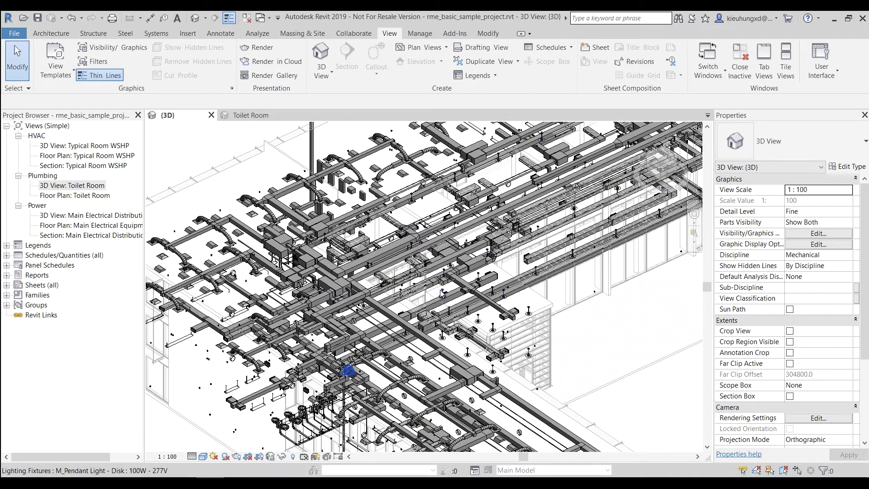
{"action": "key", "text": "w"}
{"action": "key", "text": "f"}
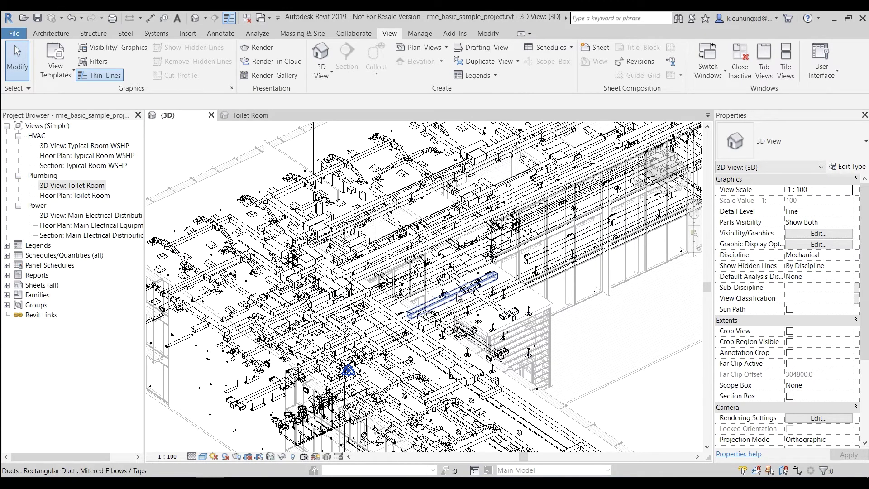
Orbit and zoom out to show the whole L-shaped building.
{"action": "scroll", "coordinate": [453, 308], "scroll_direction": "down", "scroll_amount": 2}
{"action": "scroll", "coordinate": [438, 326], "scroll_direction": "down", "scroll_amount": 1}
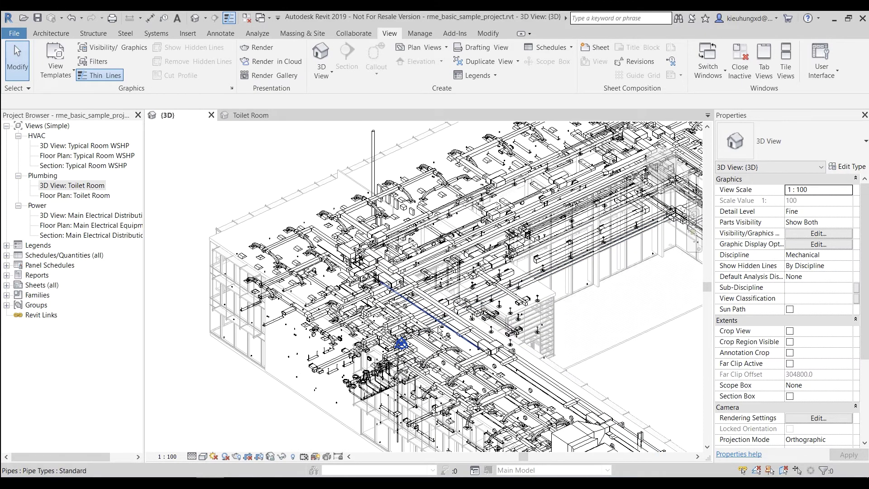
{"action": "middle_click_drag", "start_coordinate": [438, 327], "coordinate": [534, 262], "text": "shift"}
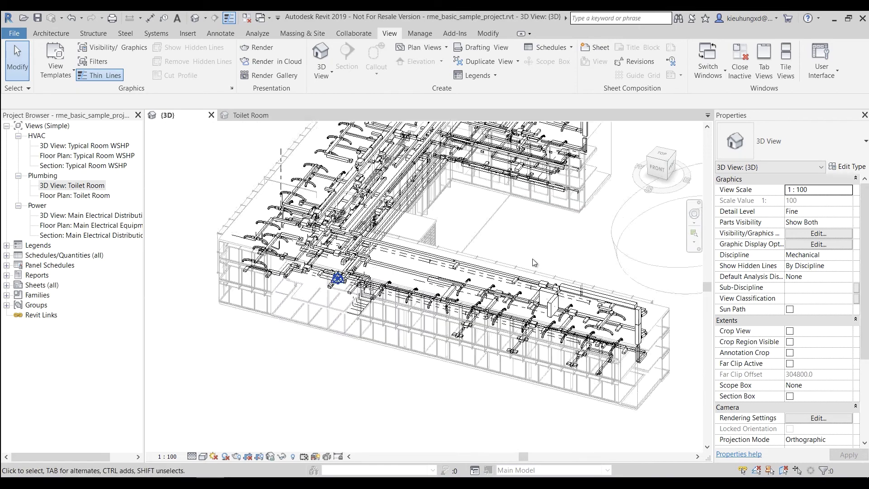
{"action": "scroll", "coordinate": [535, 262], "scroll_direction": "down", "scroll_amount": 2}
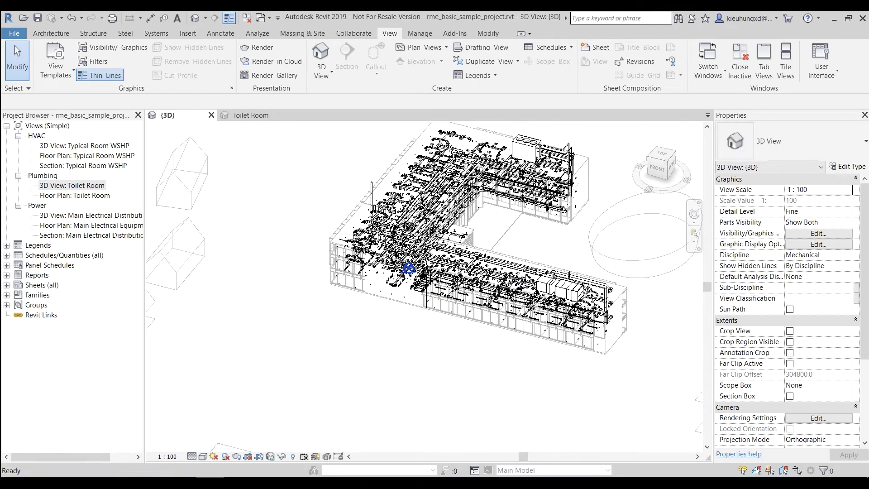
Open the Keyboard Shortcuts list with KS.
{"action": "key", "text": "k"}
{"action": "key", "text": "s"}
{"action": "scroll", "coordinate": [483, 285], "scroll_direction": "down", "scroll_amount": 5}
{"action": "scroll", "coordinate": [484, 295], "scroll_direction": "down", "scroll_amount": 5}
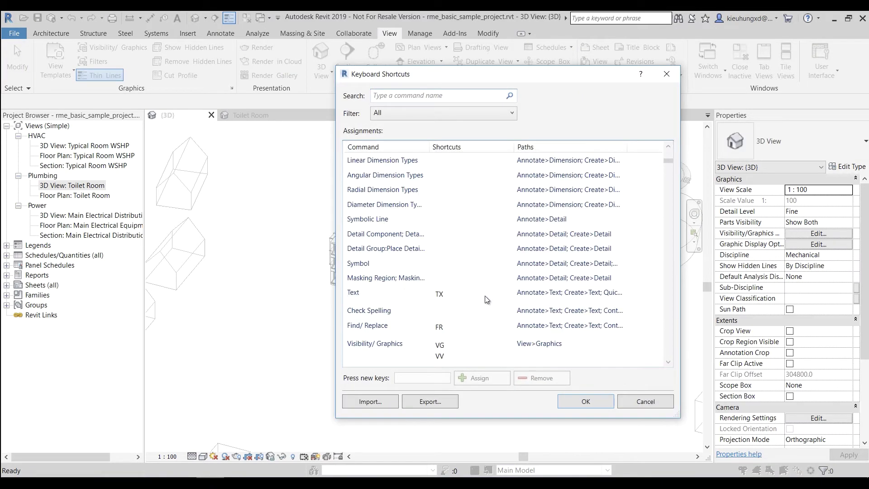
{"action": "scroll", "coordinate": [481, 299], "scroll_direction": "down", "scroll_amount": 5}
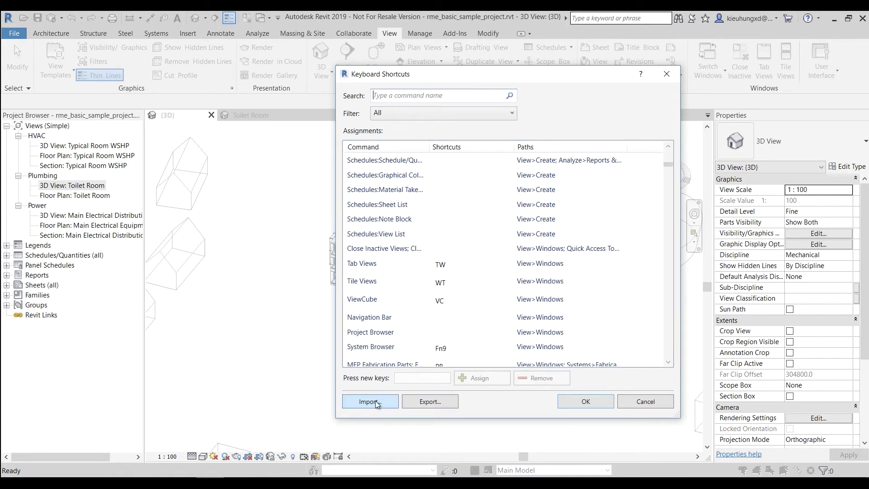
{"action": "scroll", "coordinate": [430, 257], "scroll_direction": "down", "scroll_amount": 5}
{"action": "scroll", "coordinate": [430, 259], "scroll_direction": "down", "scroll_amount": 5}
{"action": "scroll", "coordinate": [430, 260], "scroll_direction": "down", "scroll_amount": 5}
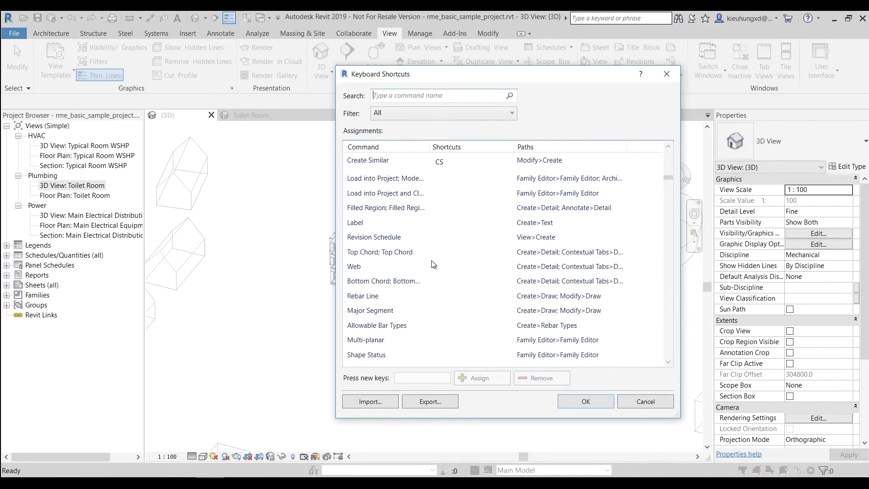
{"action": "scroll", "coordinate": [430, 260], "scroll_direction": "down", "scroll_amount": 5}
{"action": "scroll", "coordinate": [428, 276], "scroll_direction": "down", "scroll_amount": 5}
{"action": "scroll", "coordinate": [425, 288], "scroll_direction": "down", "scroll_amount": 5}
{"action": "scroll", "coordinate": [426, 290], "scroll_direction": "down", "scroll_amount": 5}
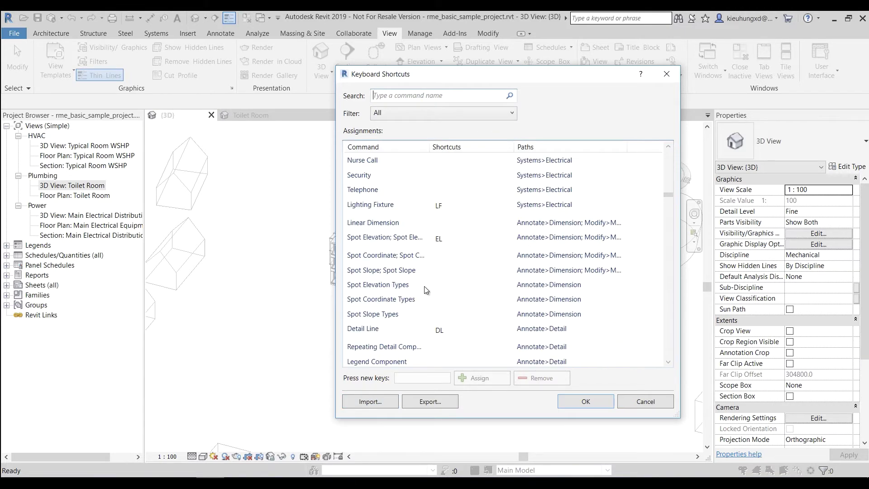
{"action": "scroll", "coordinate": [425, 289], "scroll_direction": "down", "scroll_amount": 5}
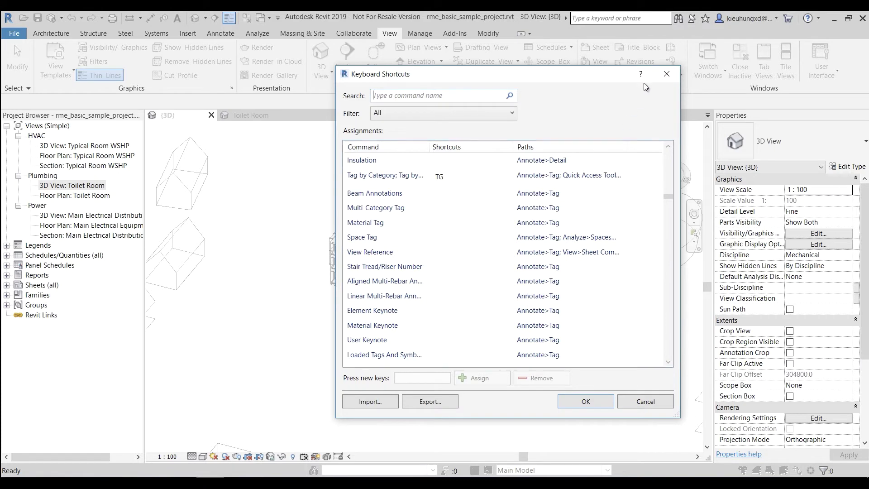
{"action": "left_click", "coordinate": [666, 73]}
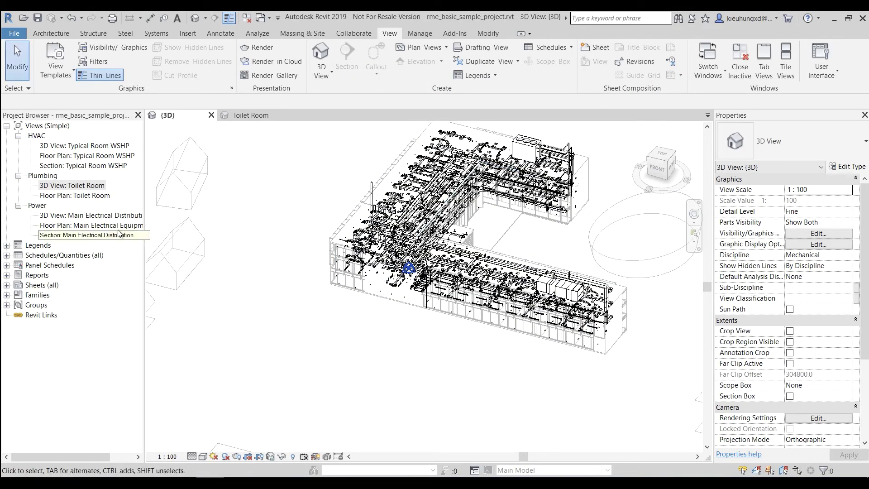
{"action": "left_click", "coordinate": [150, 34]}
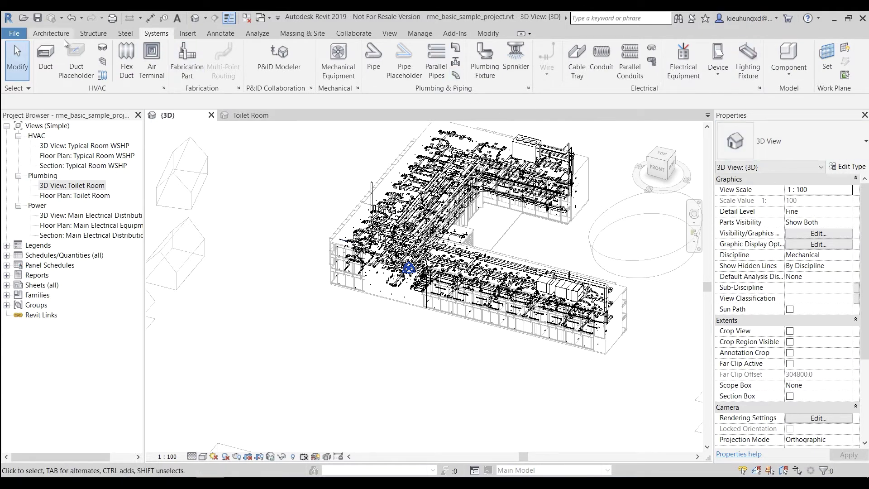
{"action": "scroll", "coordinate": [66, 31], "scroll_direction": "up", "scroll_amount": 2}
{"action": "scroll", "coordinate": [97, 34], "scroll_direction": "up", "scroll_amount": 1}
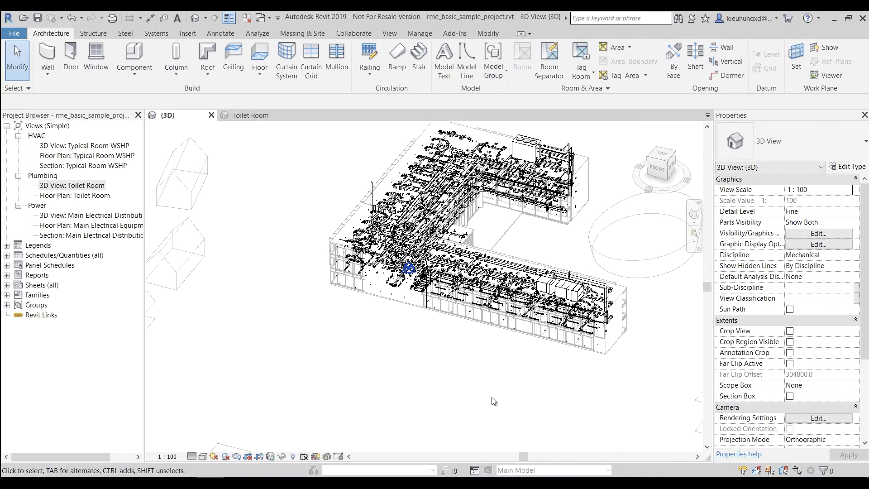
{"action": "key", "text": "k"}
{"action": "key", "text": "s"}
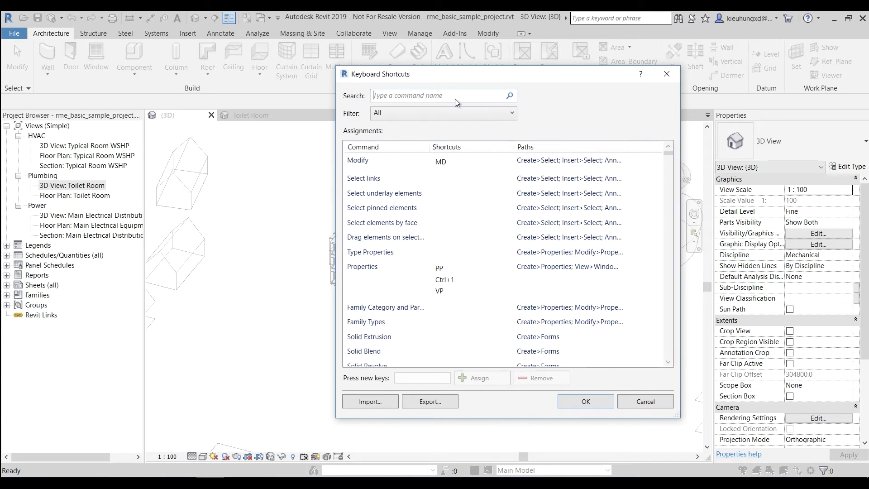
{"action": "type", "text": "duct"}
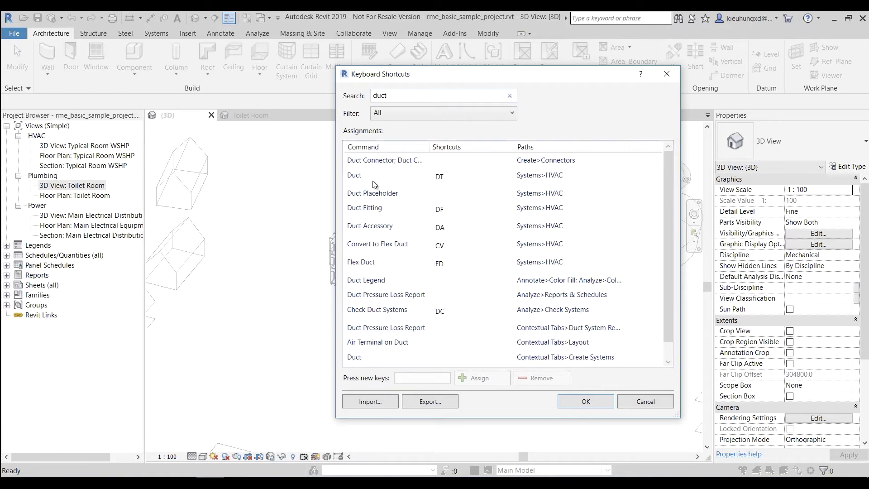
{"action": "left_click", "coordinate": [522, 179]}
{"action": "left_click", "coordinate": [438, 180]}
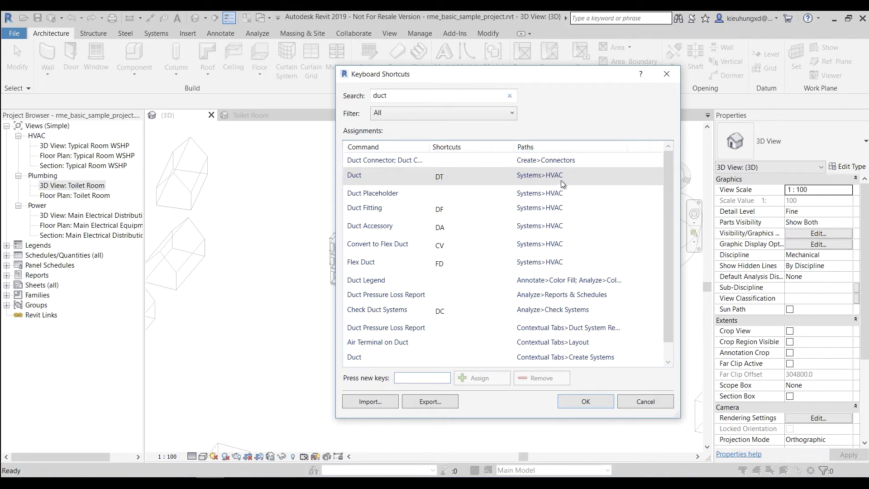
{"action": "key", "text": "Return"}
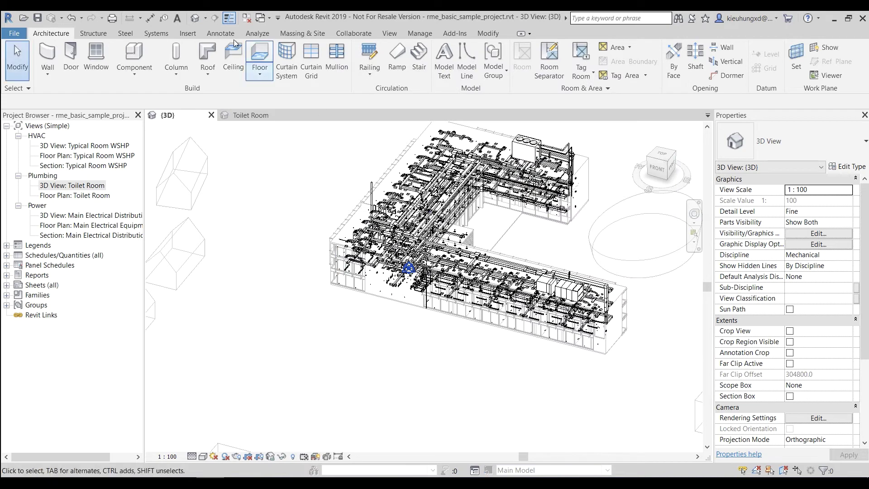
{"action": "left_click", "coordinate": [156, 34]}
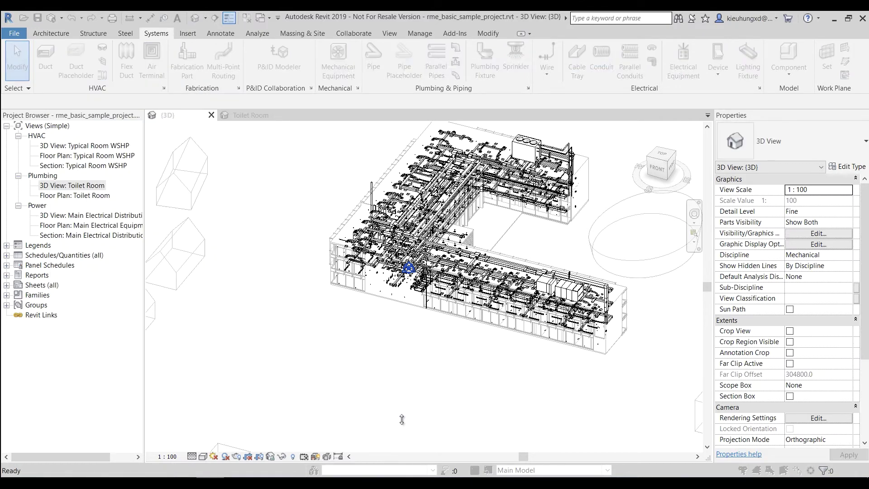
{"action": "key", "text": "k"}
{"action": "key", "text": "s"}
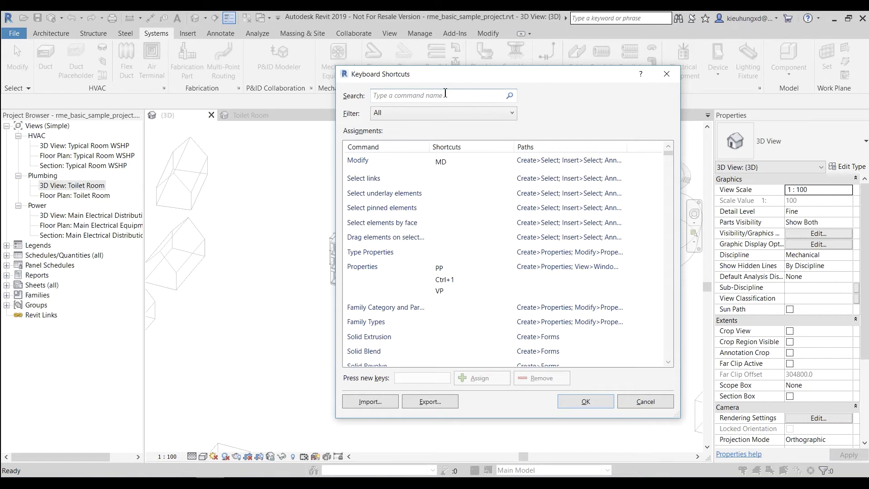
Search 'cabt', confirm Cable Tray's CT shortcut, and close the shortcuts list.
{"action": "type", "text": "cabt"}
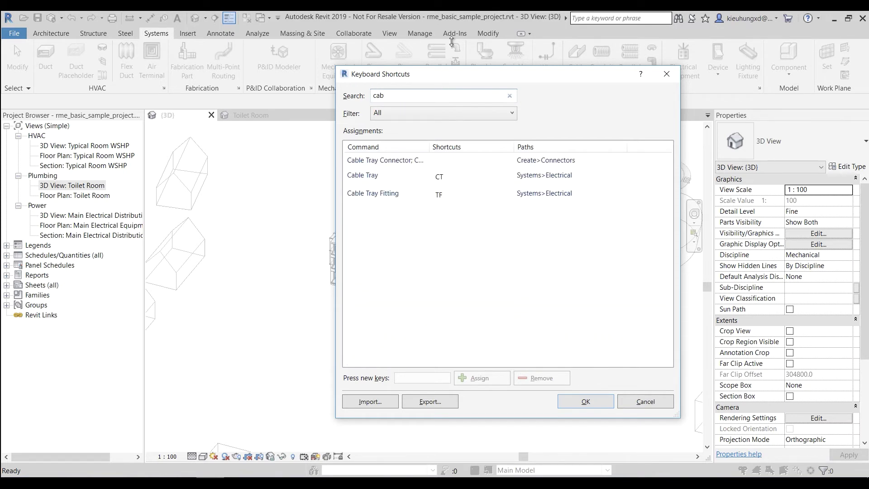
{"action": "left_click", "coordinate": [434, 177]}
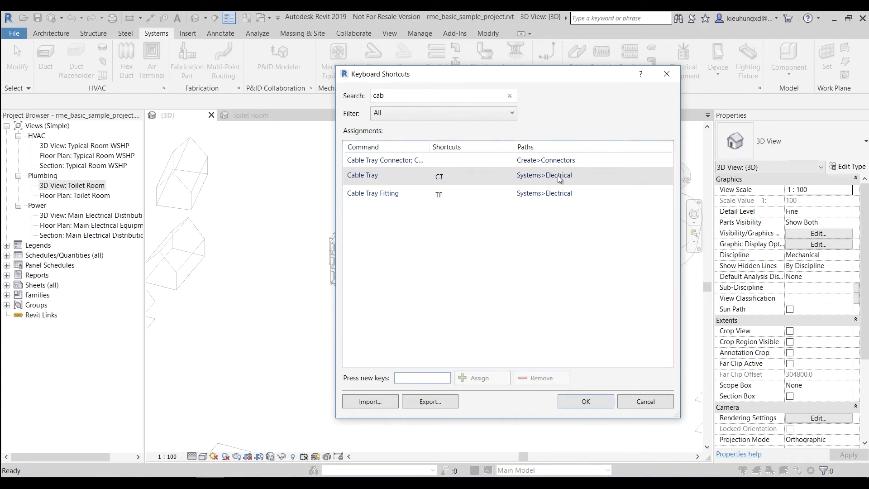
{"action": "left_click", "coordinate": [665, 74]}
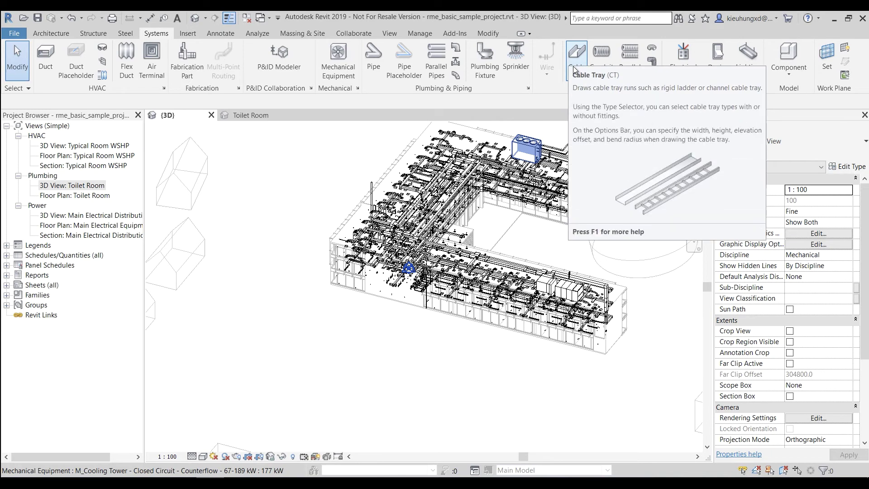
Start and cancel a Cable Tray placement, then reopen Keyboard Shortcuts with KS.
{"action": "left_click", "coordinate": [573, 66]}
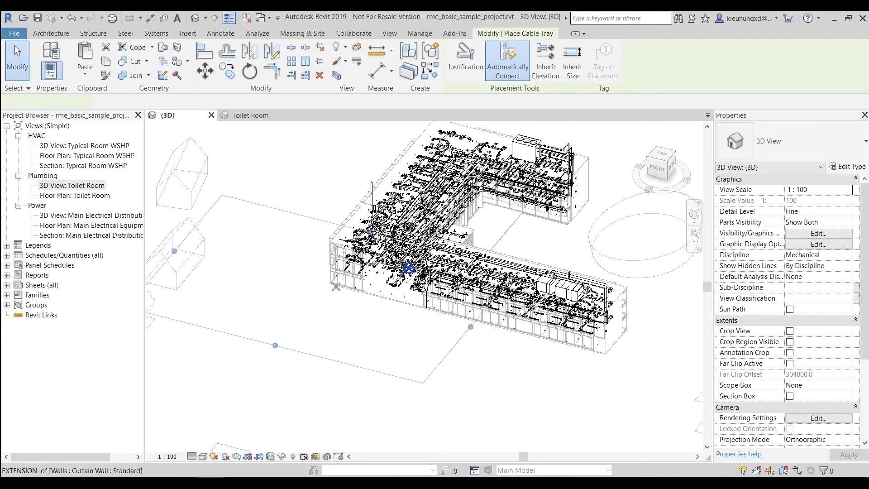
{"action": "key", "text": "Escape"}
{"action": "key", "text": "Escape"}
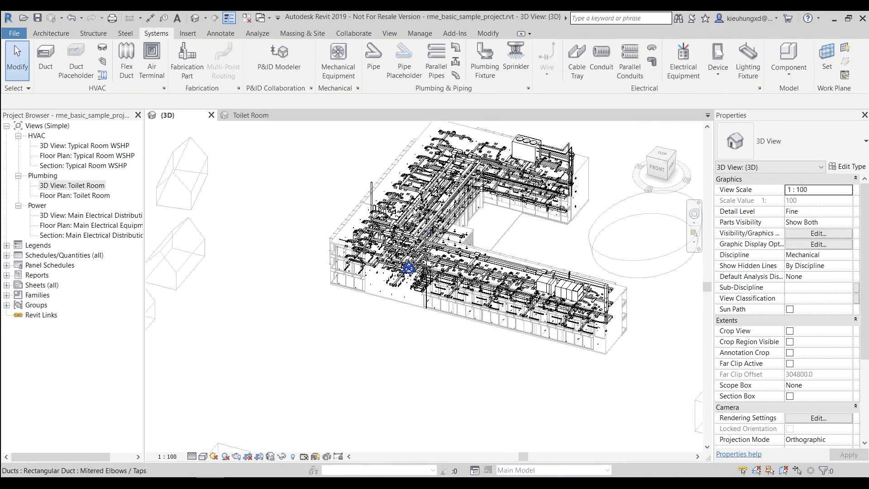
{"action": "key", "text": "k"}
{"action": "key", "text": "s"}
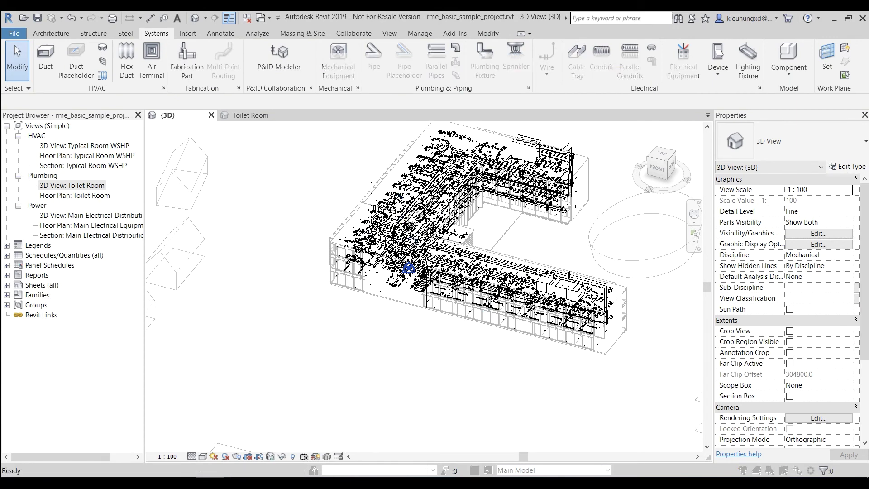